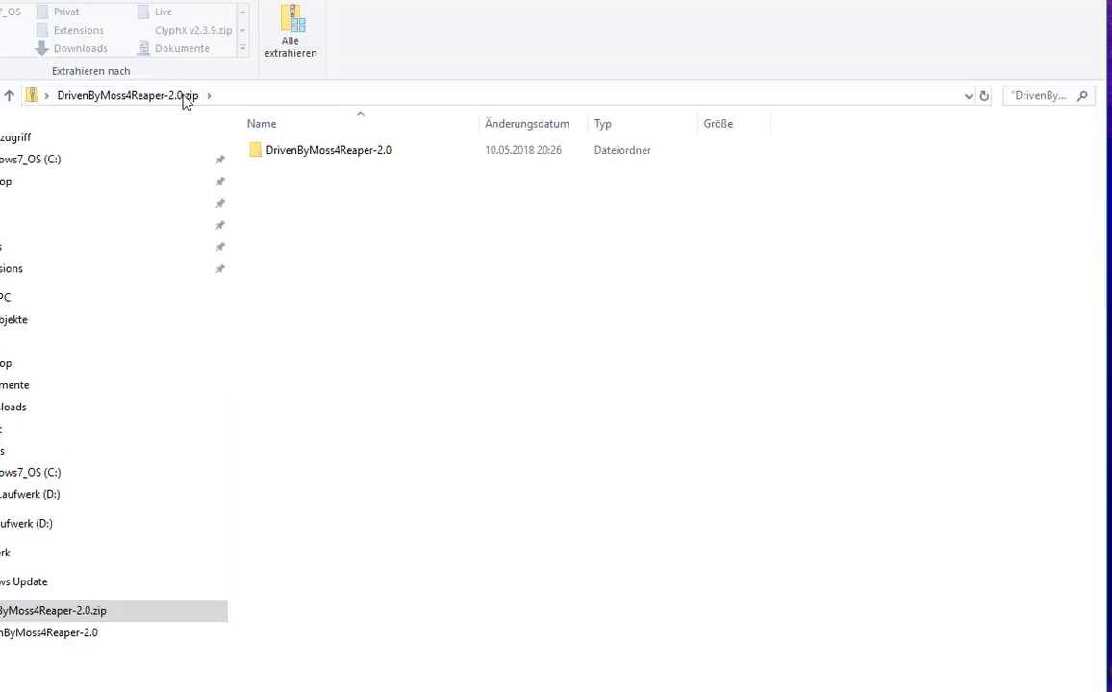
Step: Copy the DrivenByMoss4Reaper-2.0 folder from the zip onto the desktop and open it
{"action": "left_click", "coordinate": [330, 154]}
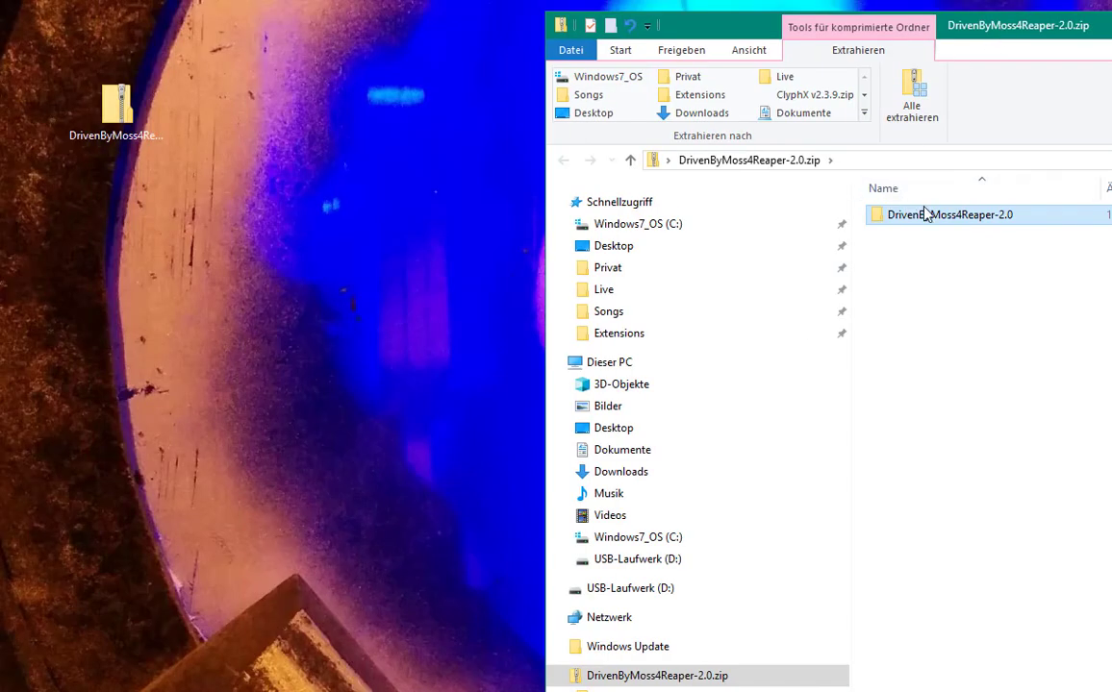
{"action": "left_click_drag", "start_coordinate": [299, 151], "coordinate": [119, 285]}
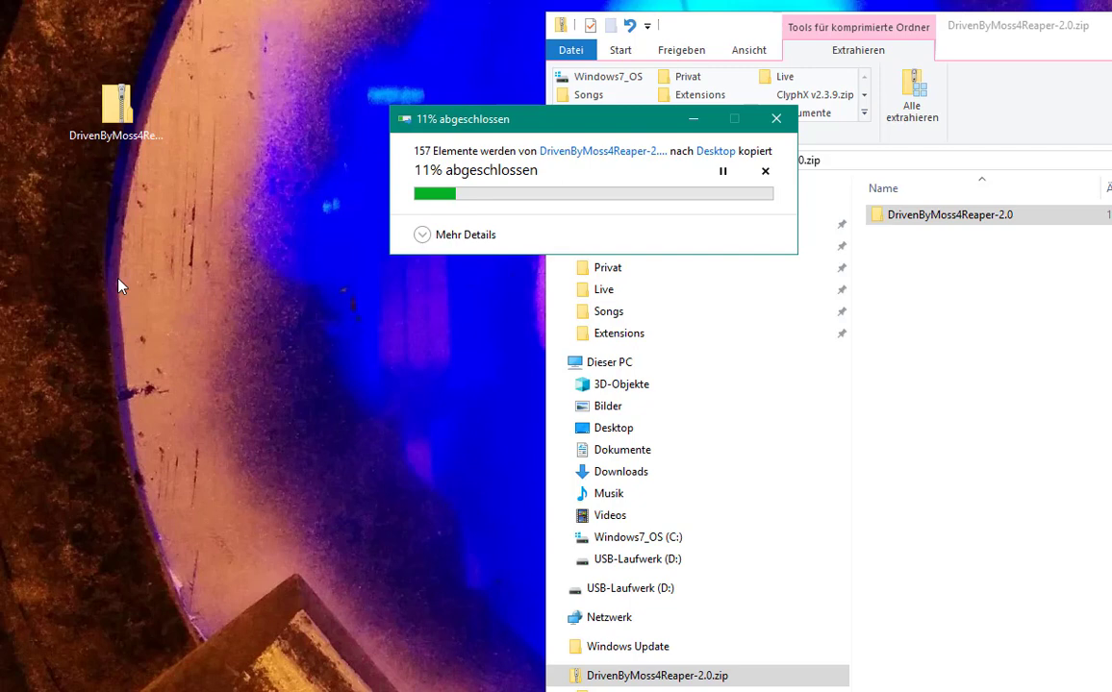
{"action": "left_click_drag", "start_coordinate": [119, 286], "coordinate": [117, 199]}
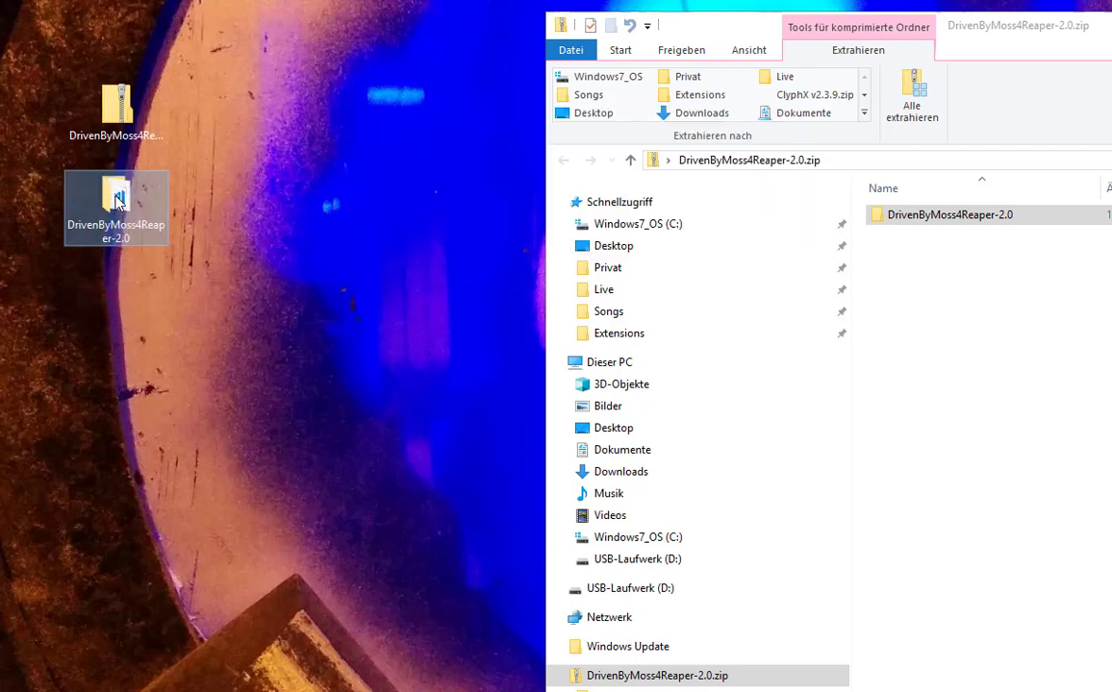
{"action": "double_click", "coordinate": [117, 199]}
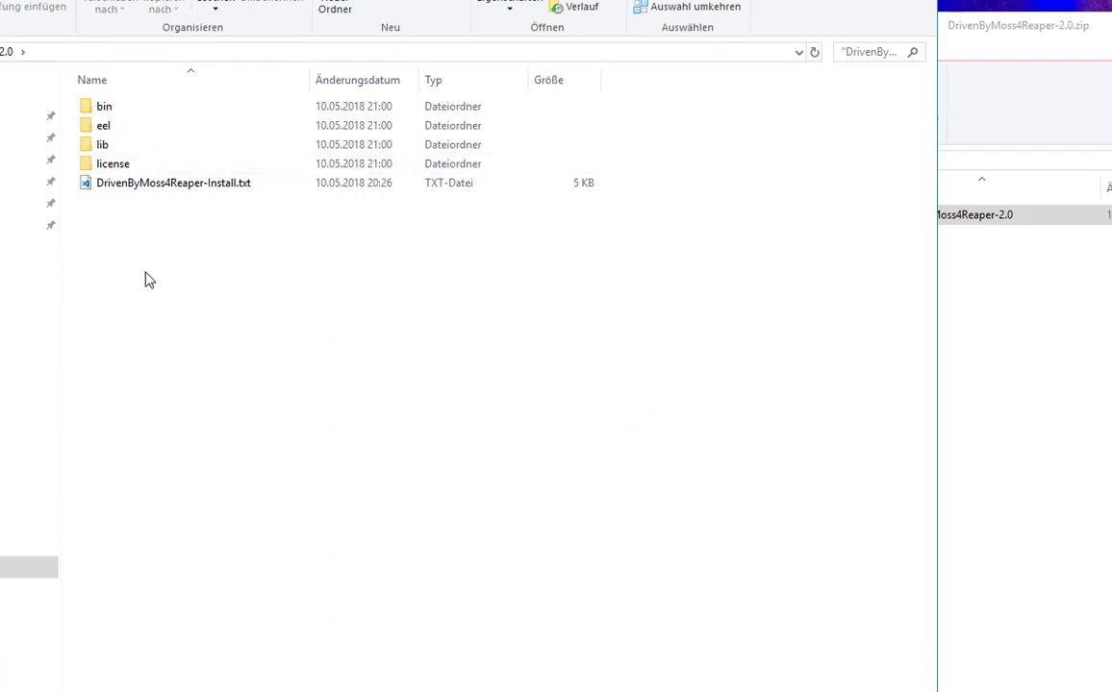
{"action": "double_click", "coordinate": [183, 193]}
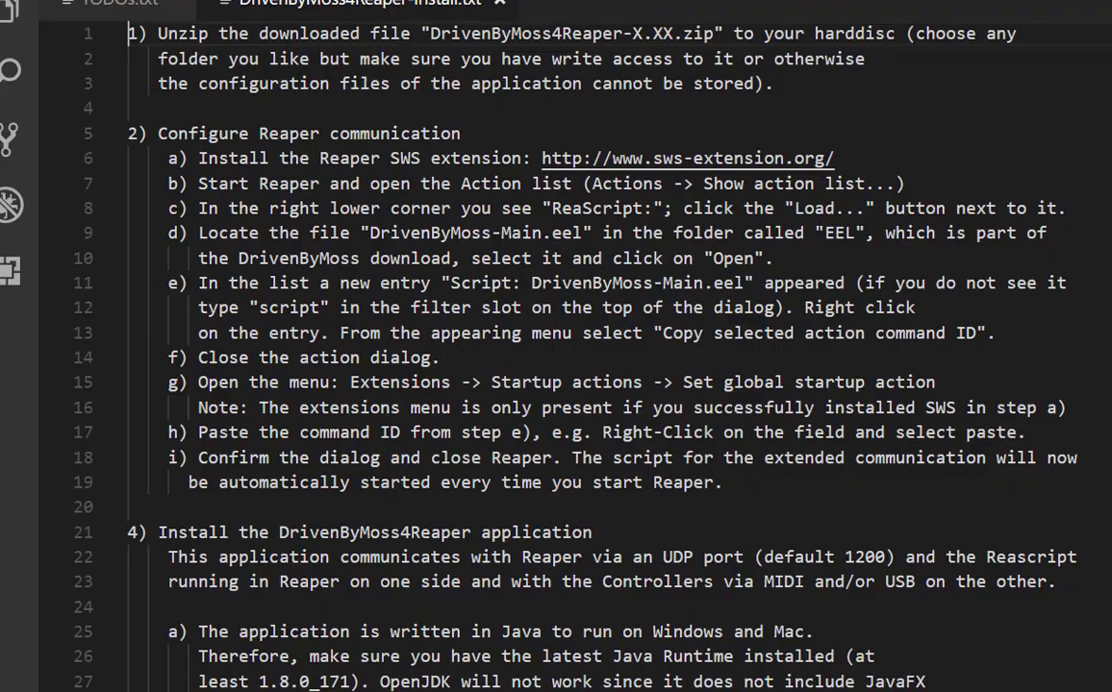
{"action": "scroll", "coordinate": [577, 346], "scroll_direction": "down", "scroll_amount": 9}
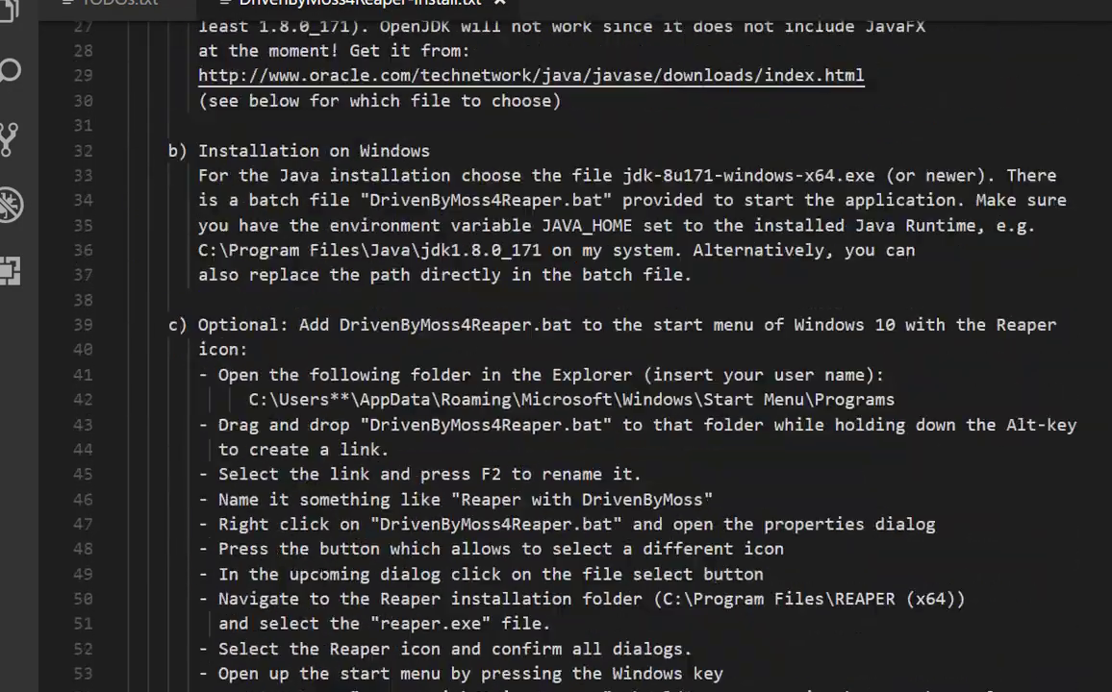
{"action": "scroll", "coordinate": [577, 346], "scroll_direction": "down", "scroll_amount": 7}
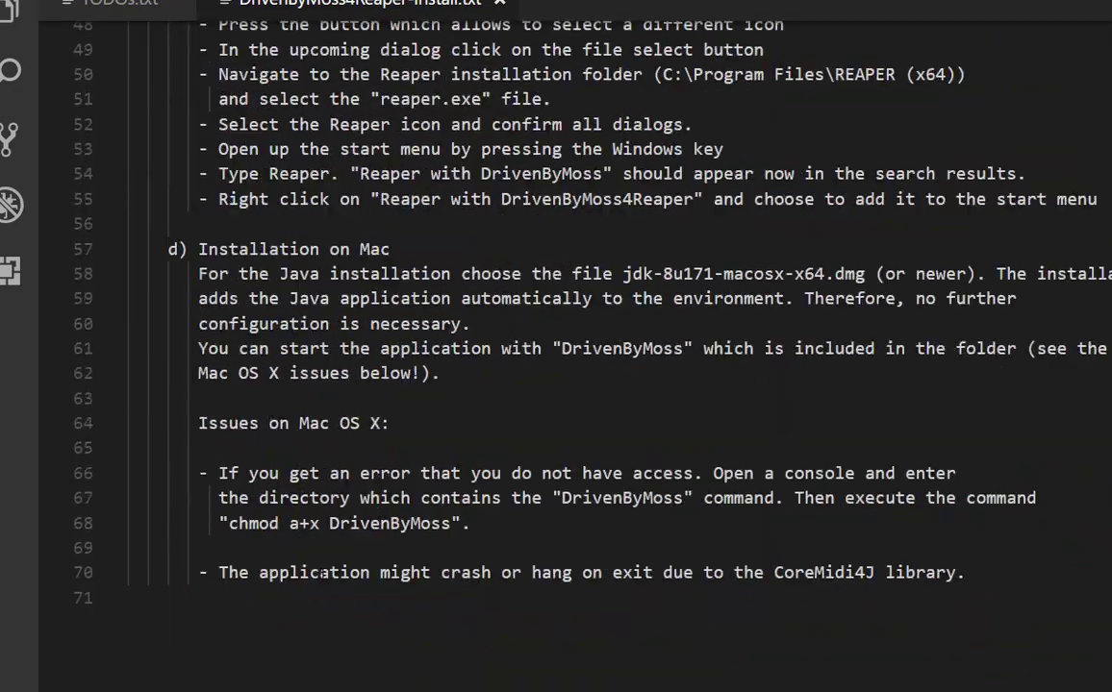
{"action": "scroll", "coordinate": [577, 347], "scroll_direction": "up", "scroll_amount": 16}
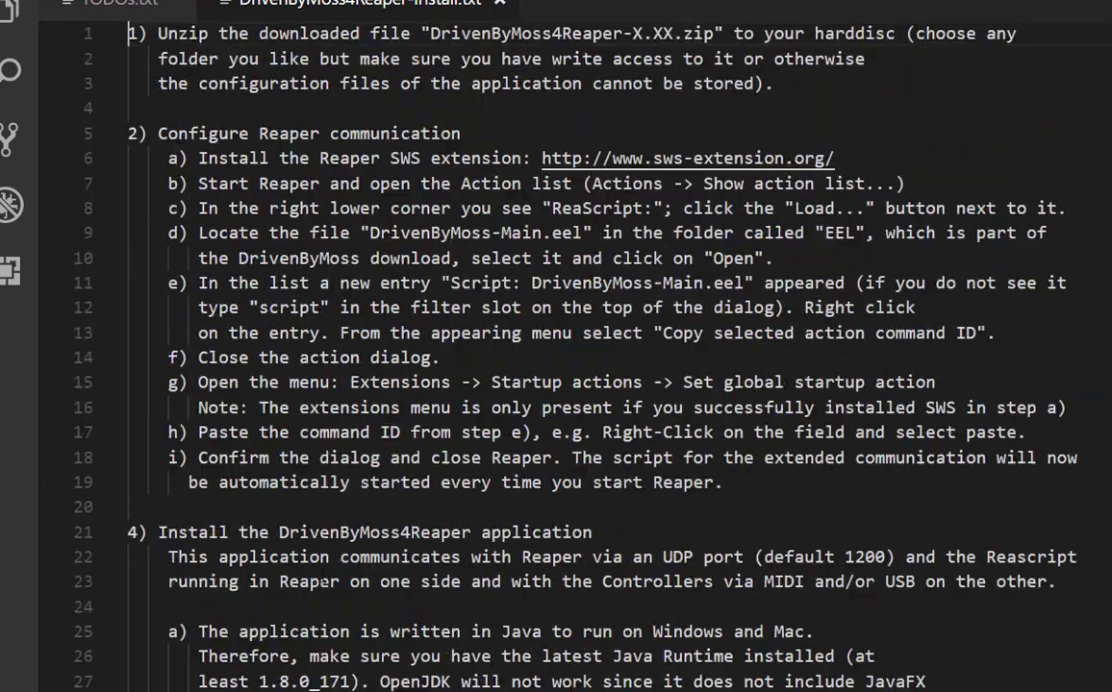
{"action": "scroll", "coordinate": [577, 346], "scroll_direction": "down", "scroll_amount": 4}
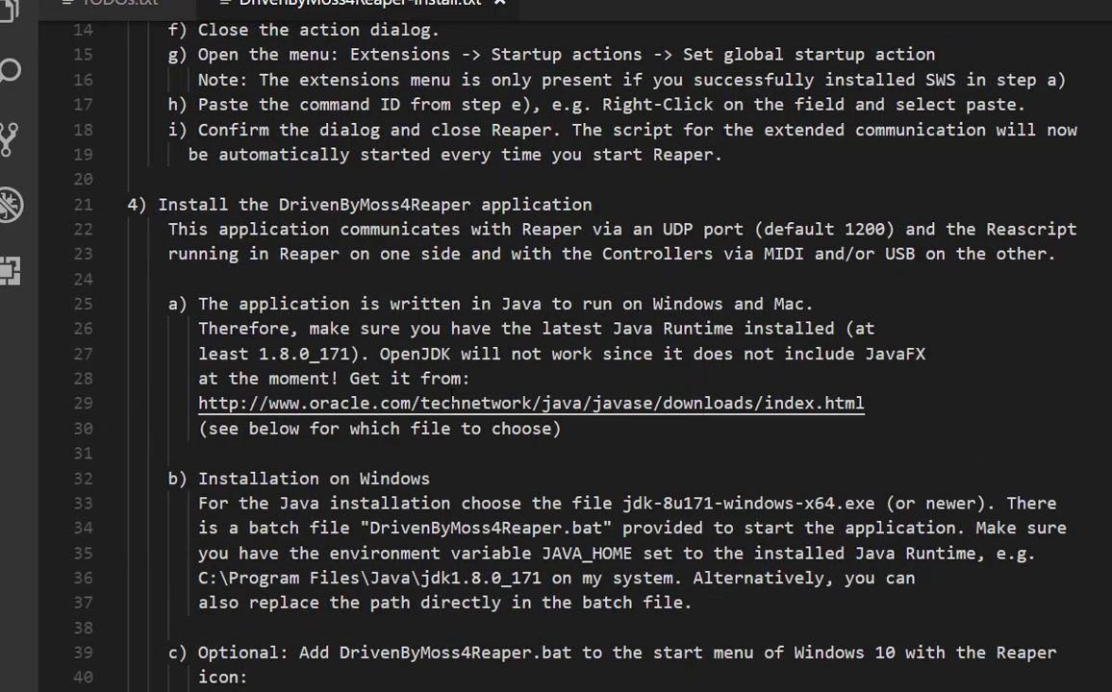
{"action": "scroll", "coordinate": [402, 358], "scroll_direction": "up", "scroll_amount": 4}
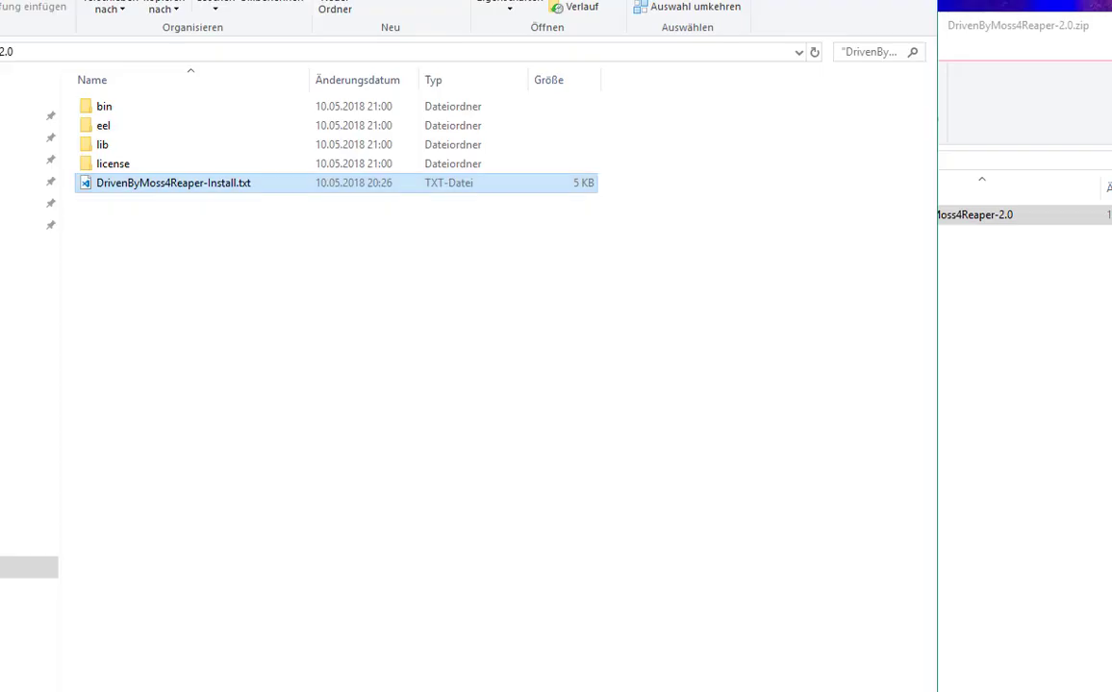
{"action": "left_click", "coordinate": [589, 194]}
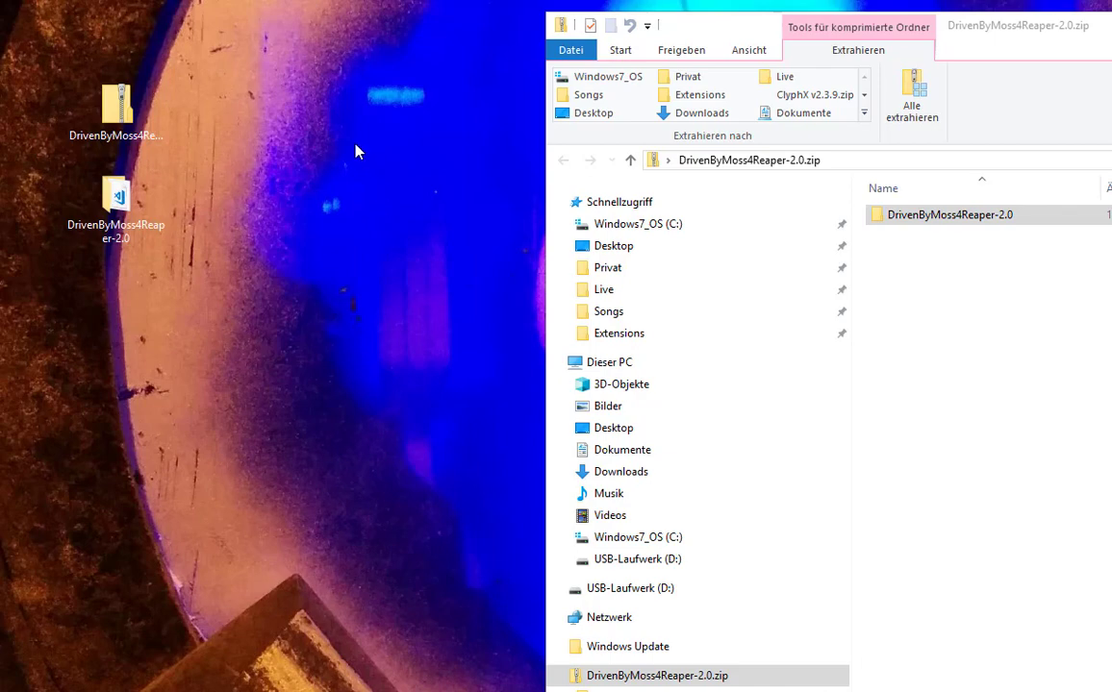
{"action": "key", "text": "super"}
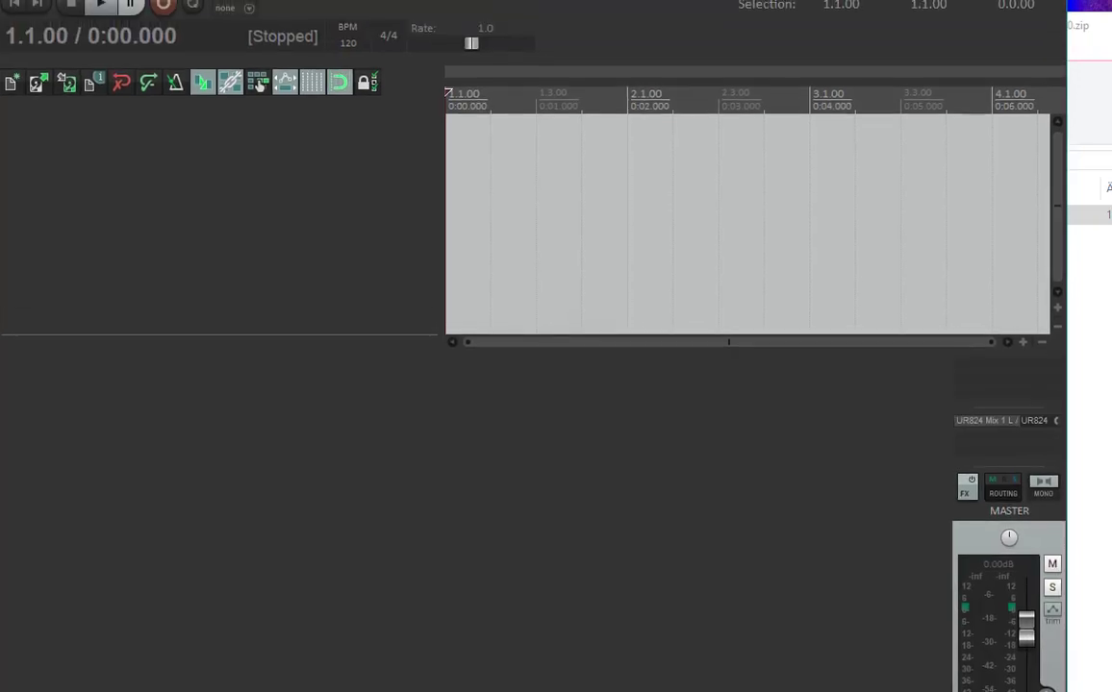
{"action": "left_click", "coordinate": [330, 21]}
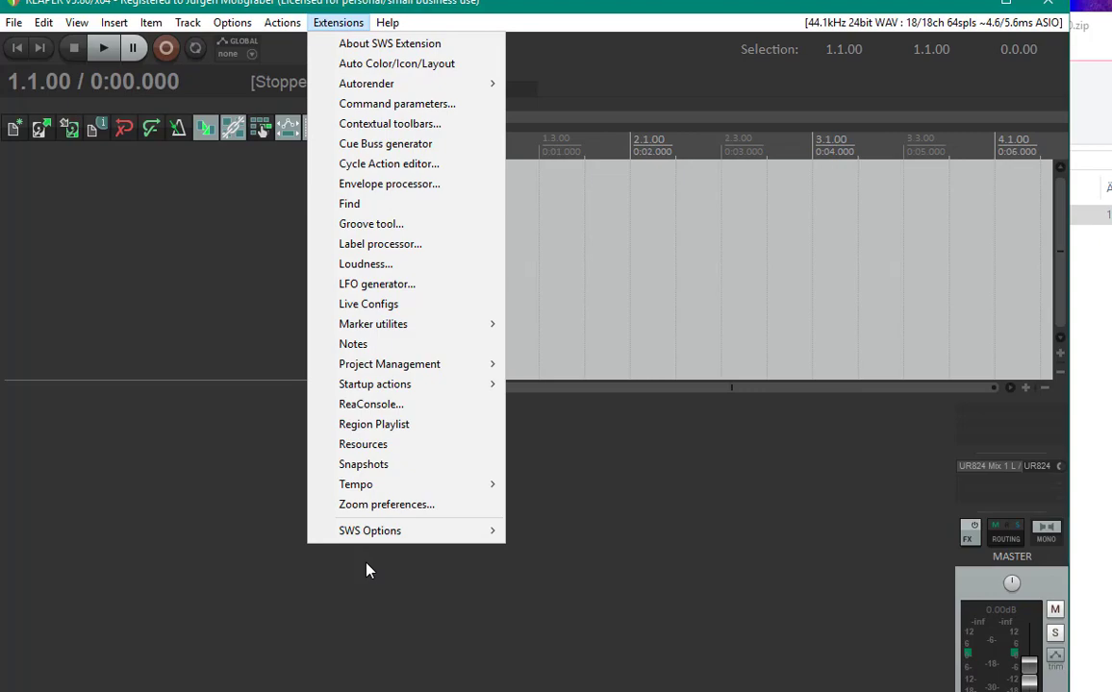
{"action": "left_click", "coordinate": [388, 22]}
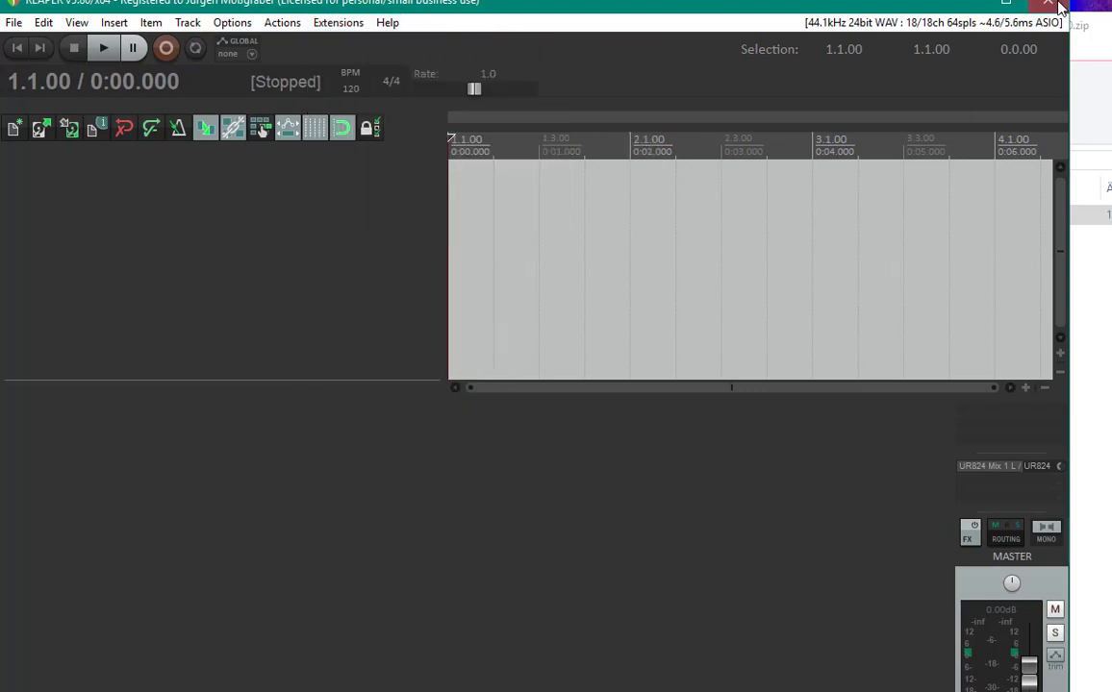
{"action": "left_click", "coordinate": [1047, 3]}
Step: Launch DrivenByMoss 4 Reaper from the folder's bin directory and place it beside REAPER
{"action": "double_click", "coordinate": [125, 202]}
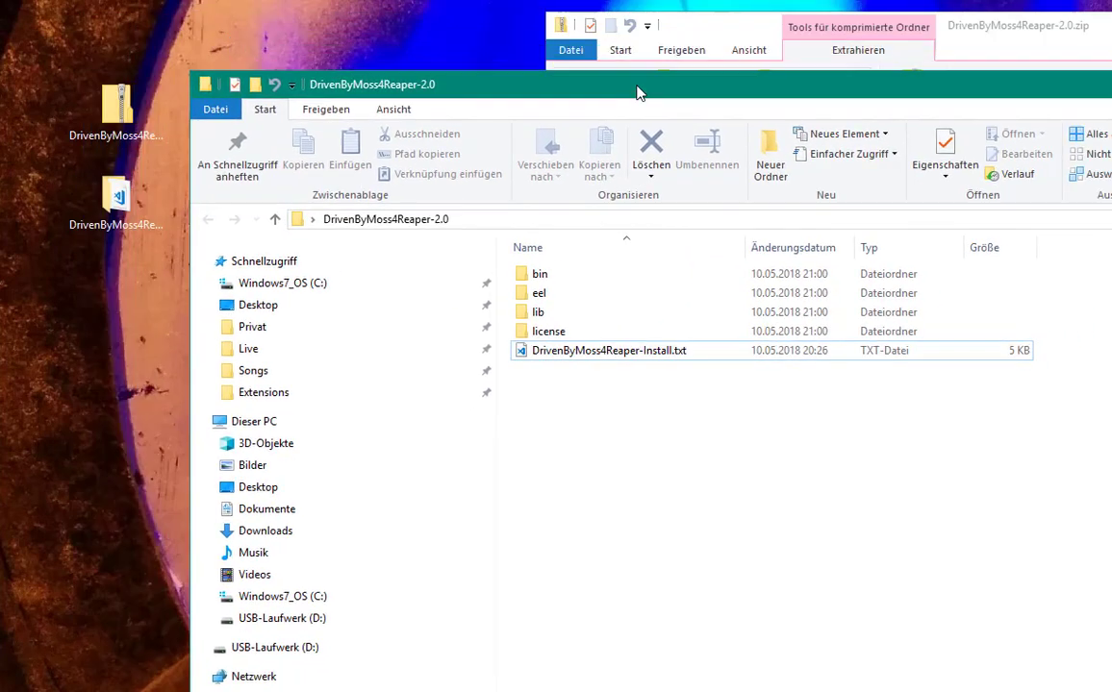
{"action": "double_click", "coordinate": [540, 279]}
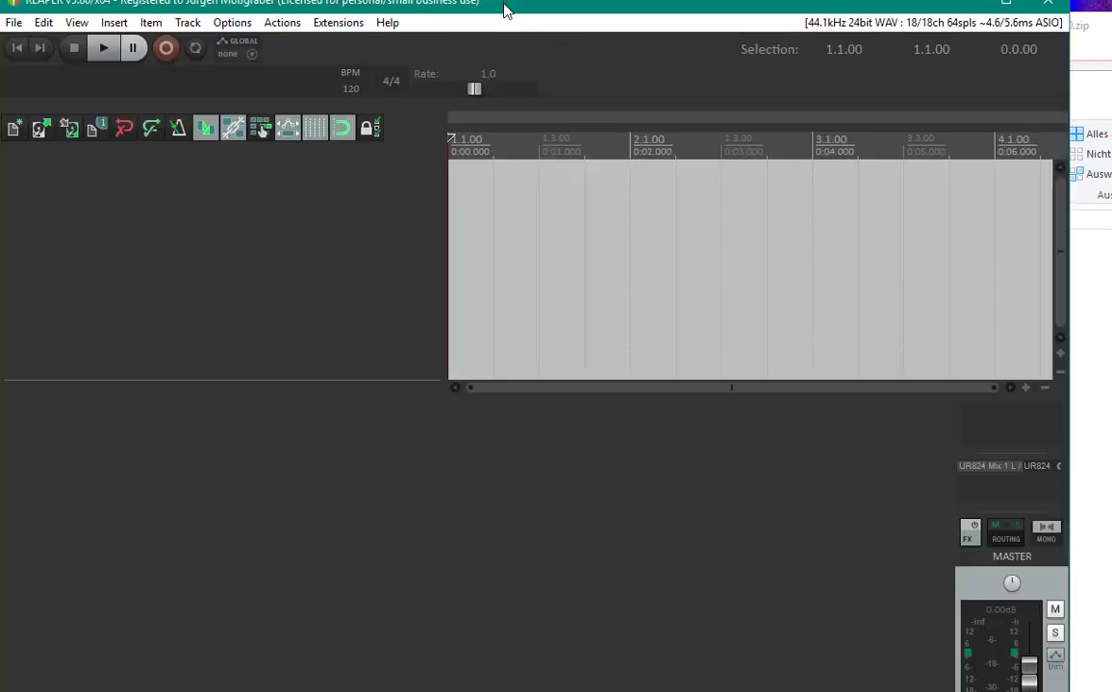
{"action": "left_click_drag", "start_coordinate": [509, 7], "coordinate": [612, 96]}
{"action": "left_click_drag", "start_coordinate": [426, 25], "coordinate": [294, 33]}
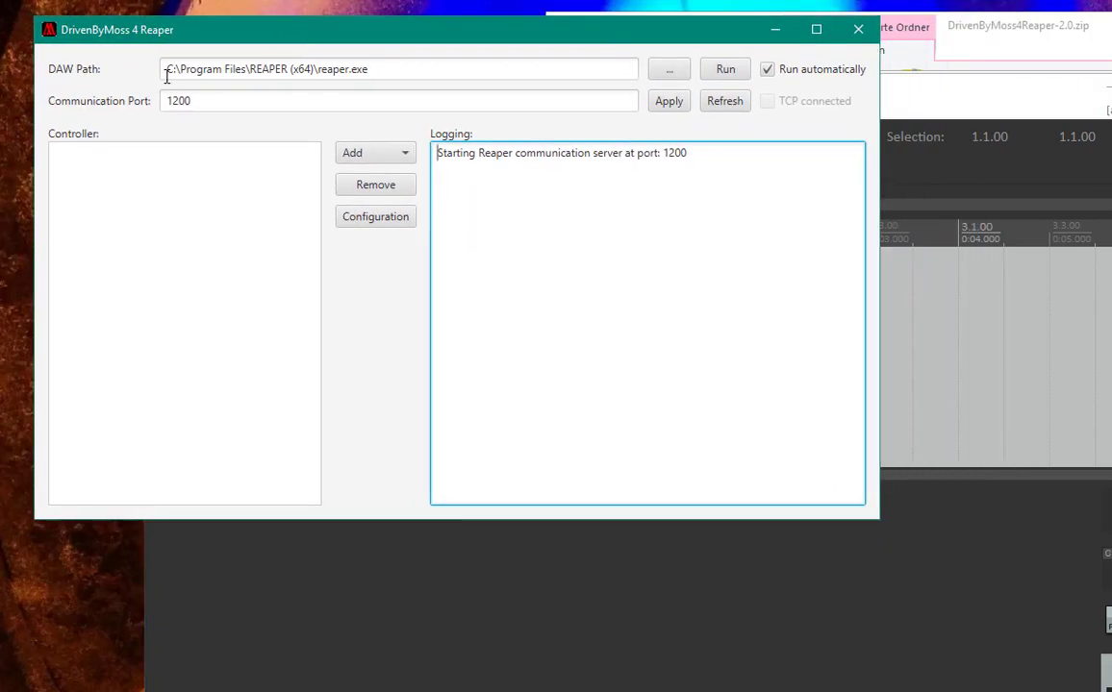
Step: Review the reaper.exe path and port 1200 in DrivenByMoss, then bring REAPER to the front
{"action": "left_click", "coordinate": [412, 70]}
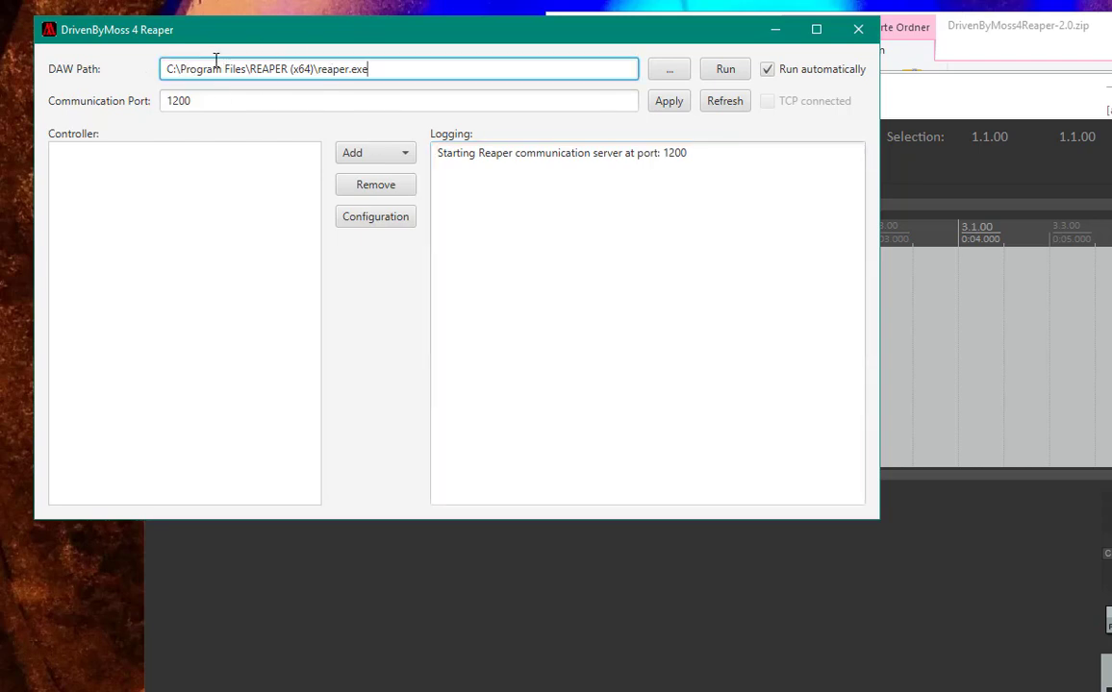
{"action": "left_click", "coordinate": [915, 551]}
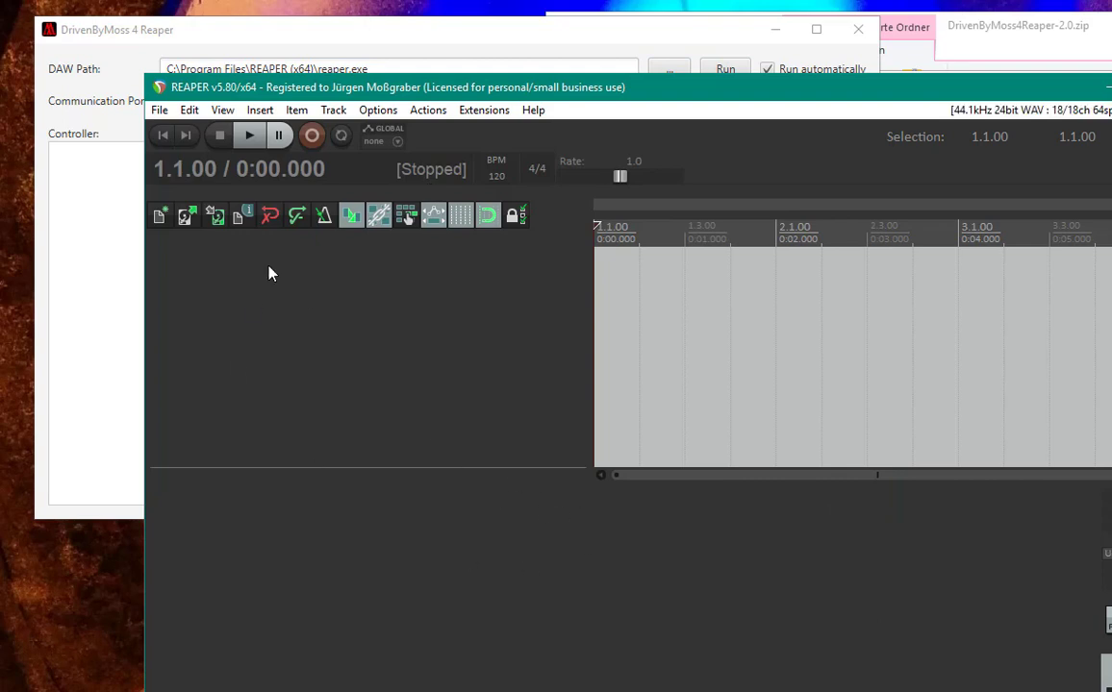
{"action": "left_click", "coordinate": [119, 179]}
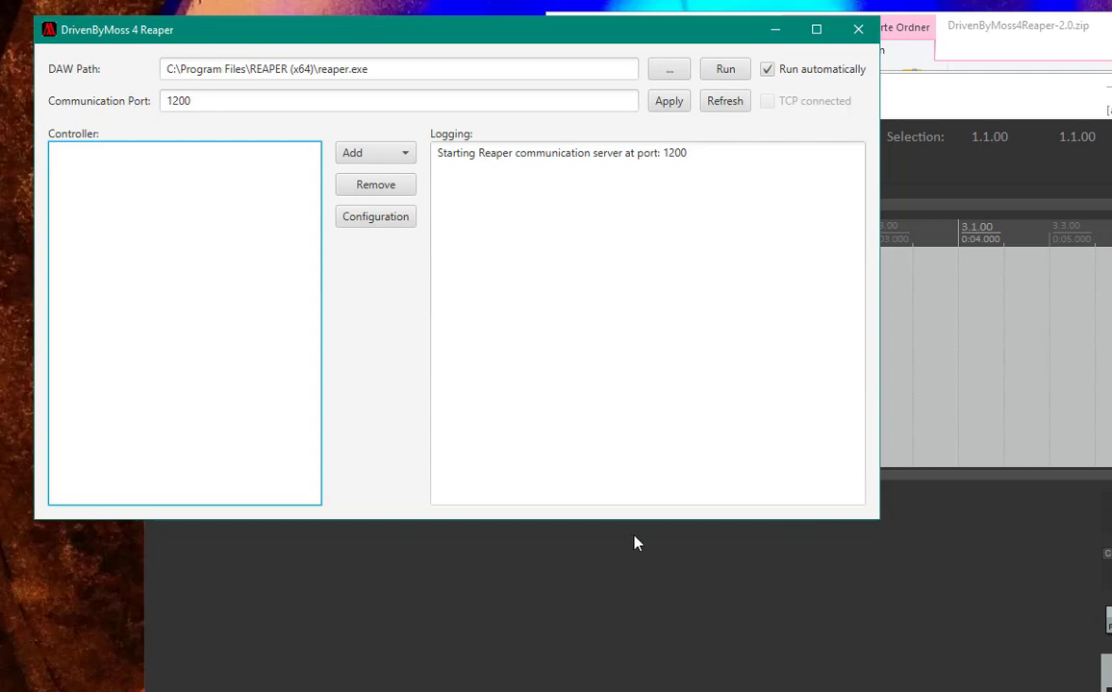
{"action": "left_click", "coordinate": [236, 100]}
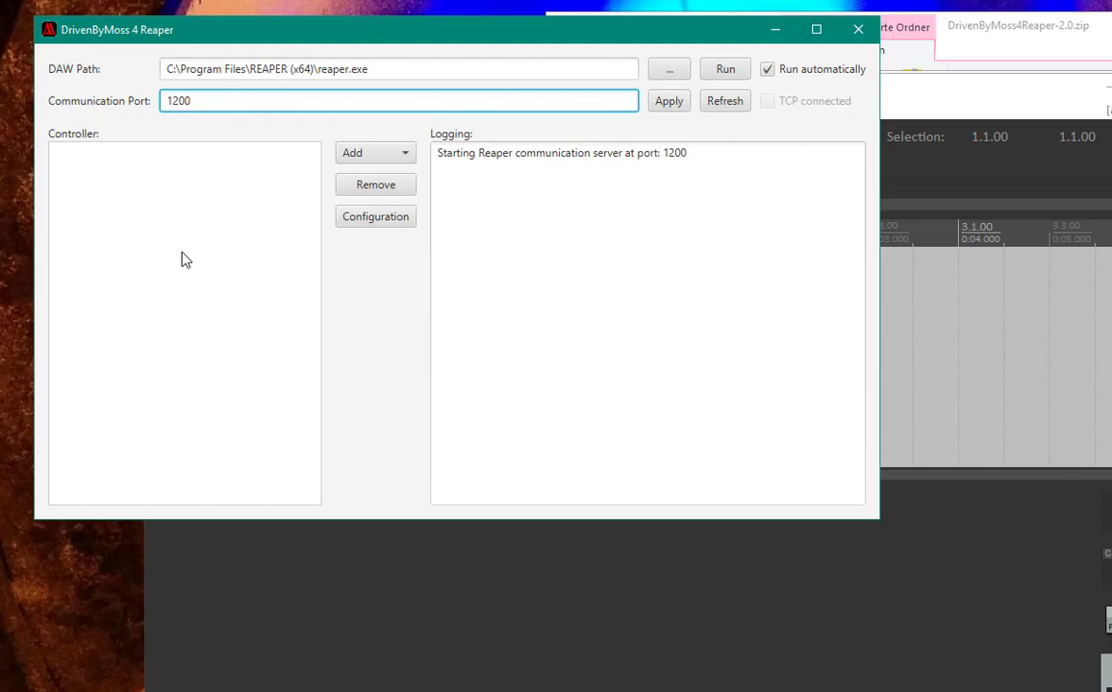
{"action": "left_click_drag", "start_coordinate": [160, 70], "coordinate": [385, 71]}
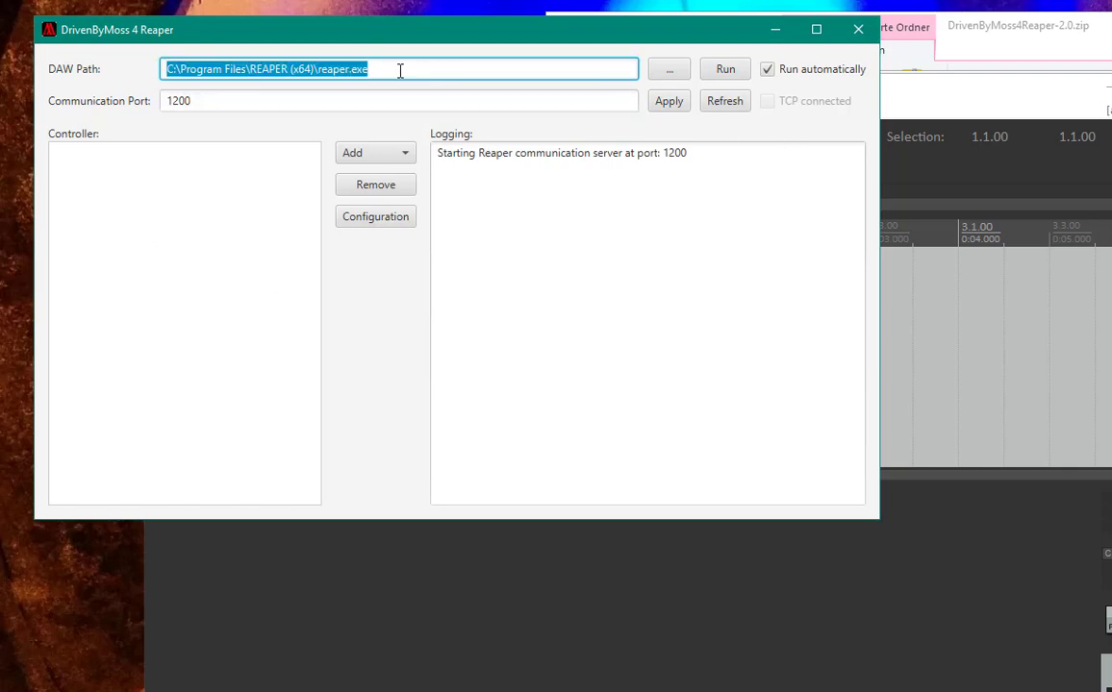
{"action": "left_click", "coordinate": [400, 70]}
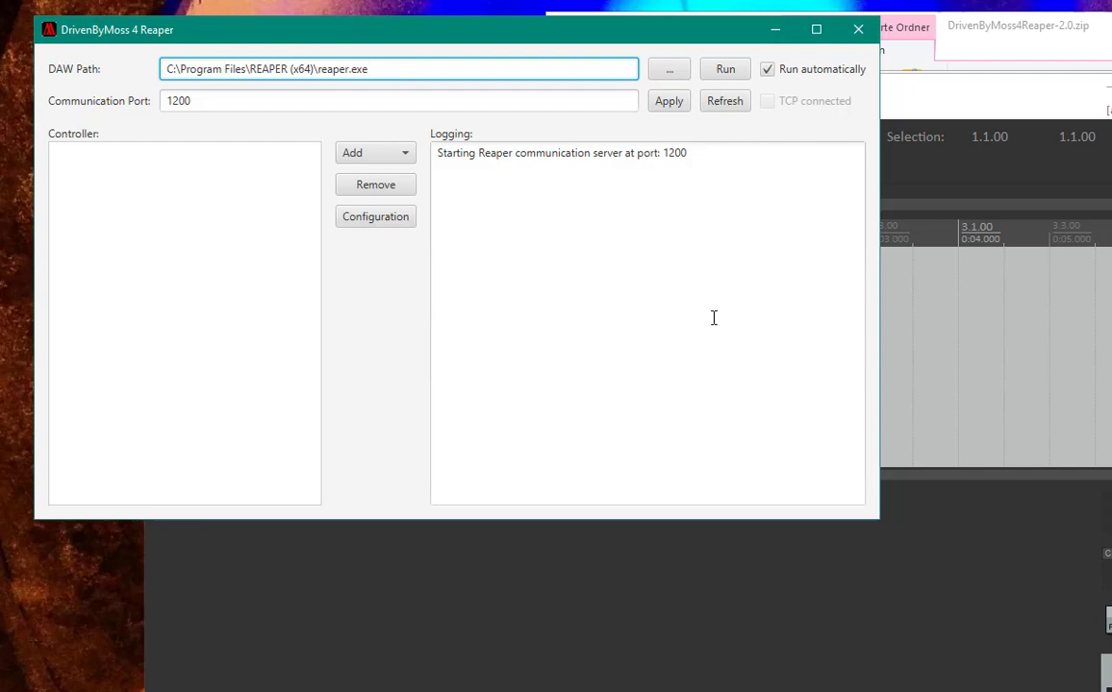
{"action": "left_click", "coordinate": [929, 97]}
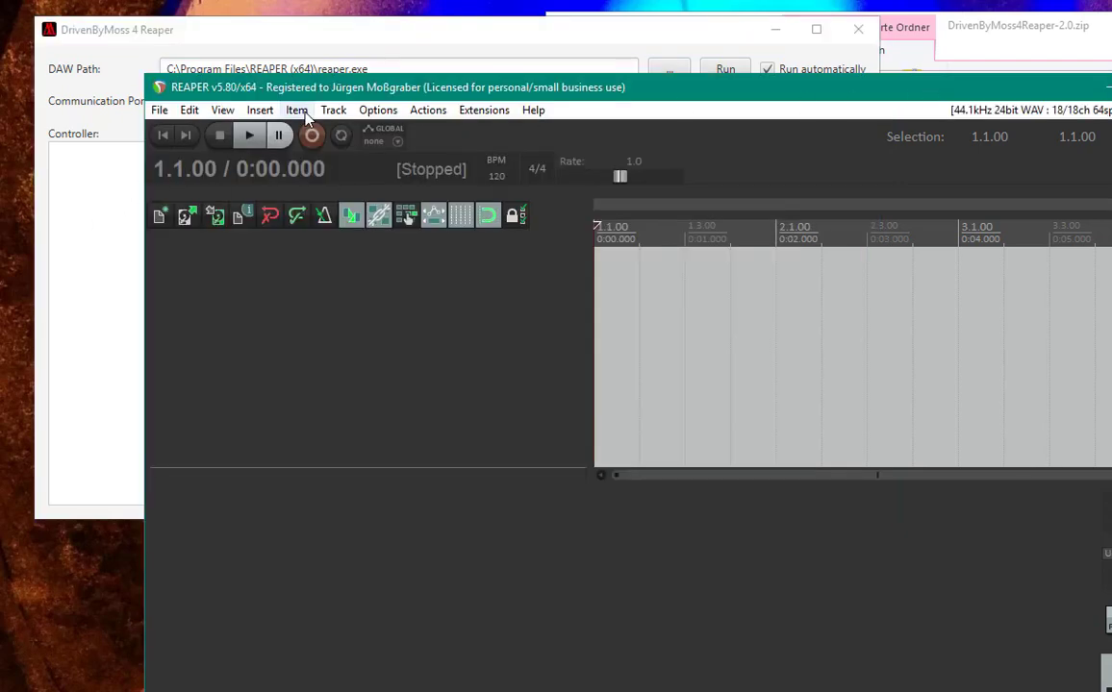
Step: Open REAPER's action list and start a new ReaScript action
{"action": "left_click", "coordinate": [388, 114]}
{"action": "mouse_move", "coordinate": [427, 114]}
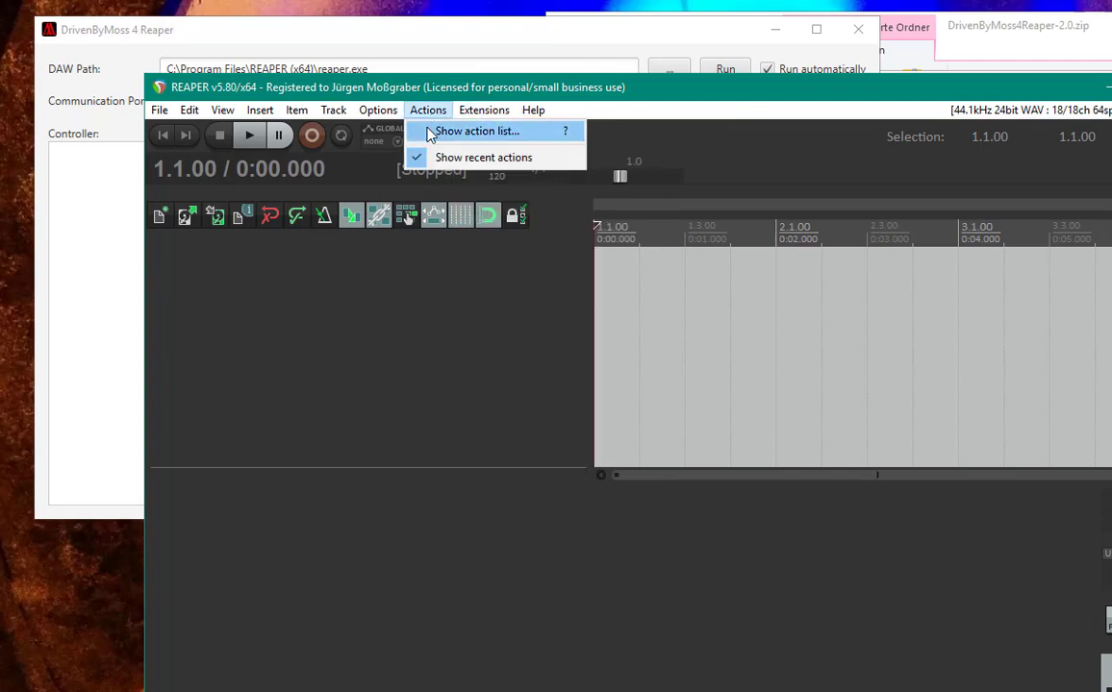
{"action": "left_click", "coordinate": [471, 131]}
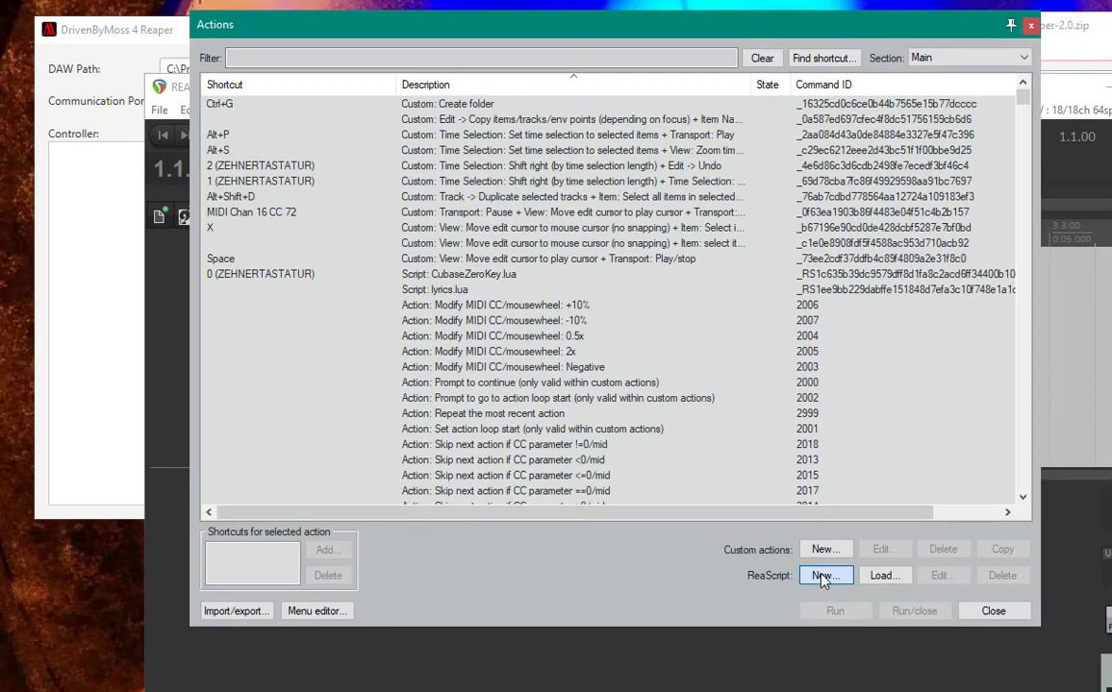
{"action": "left_click", "coordinate": [822, 577]}
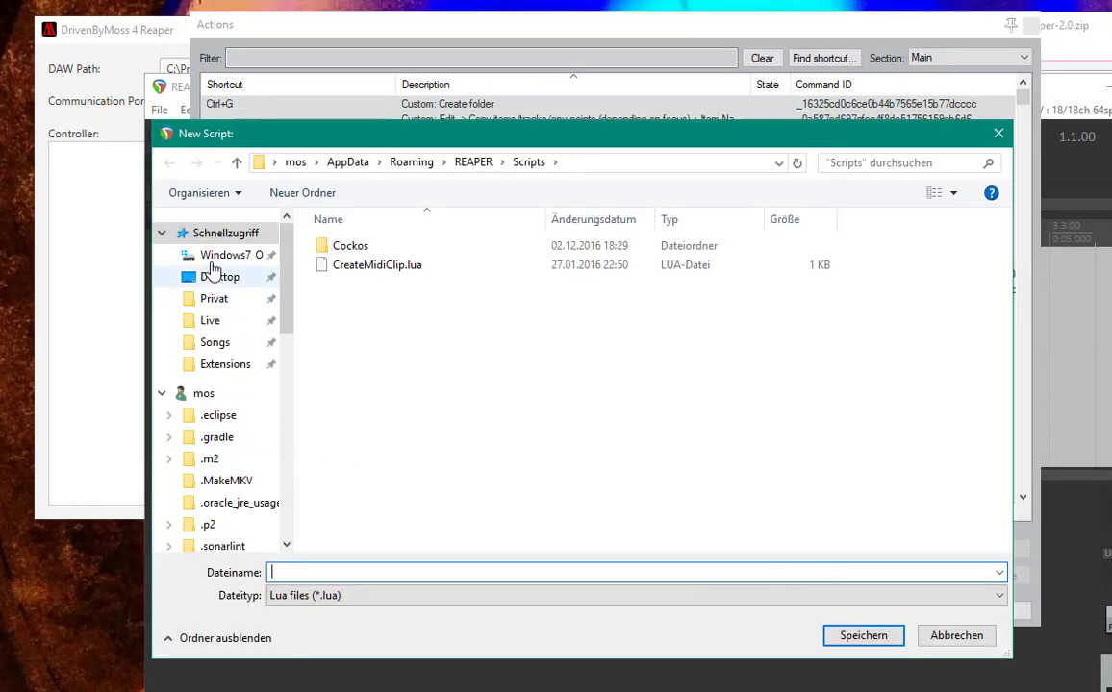
Step: Choose DrivenByMoss-Main.eel from Desktop\DrivenByMoss4Reaper-2.0\eel as the EEL script, keeping the existing file
{"action": "left_click", "coordinate": [213, 276]}
{"action": "double_click", "coordinate": [358, 255]}
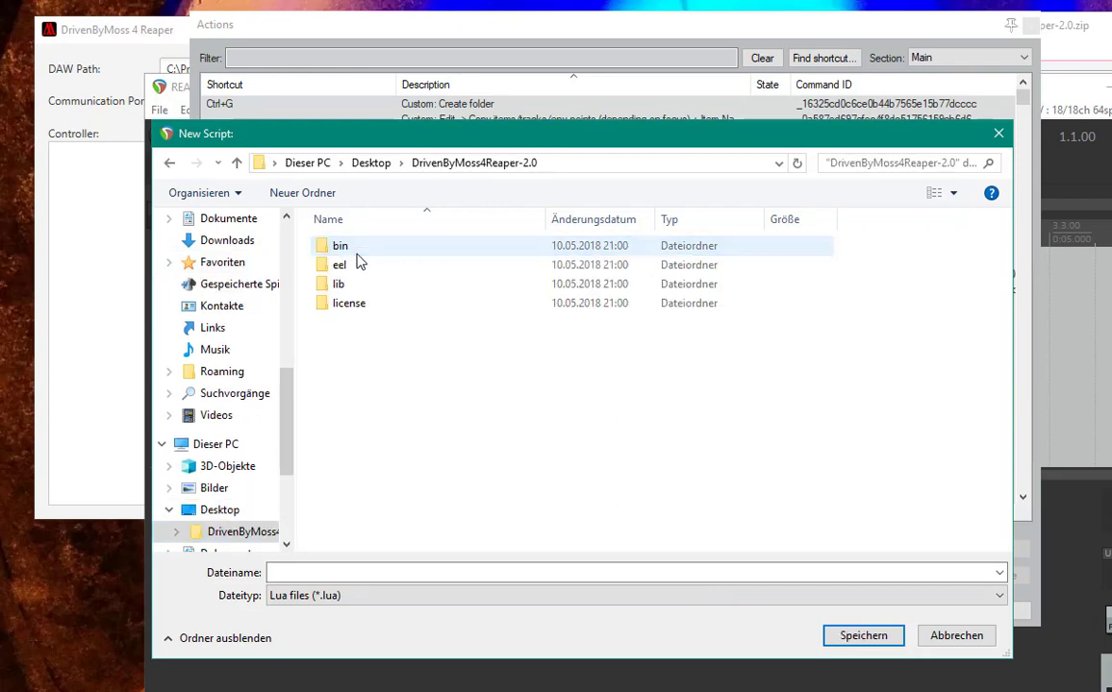
{"action": "double_click", "coordinate": [358, 268]}
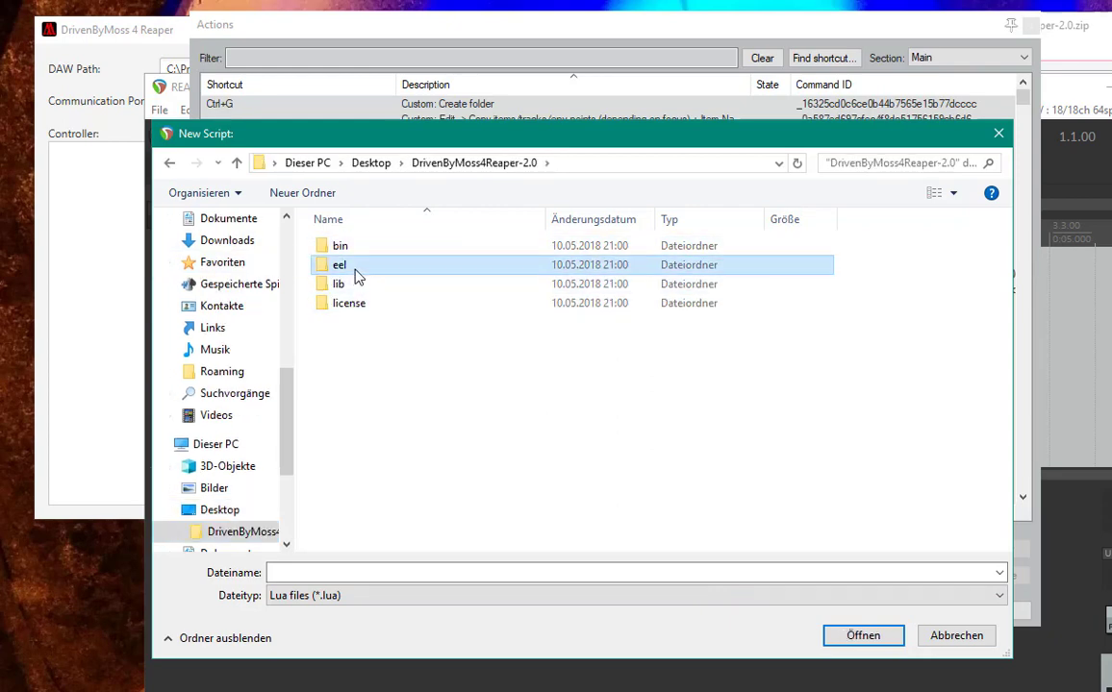
{"action": "left_click", "coordinate": [351, 598]}
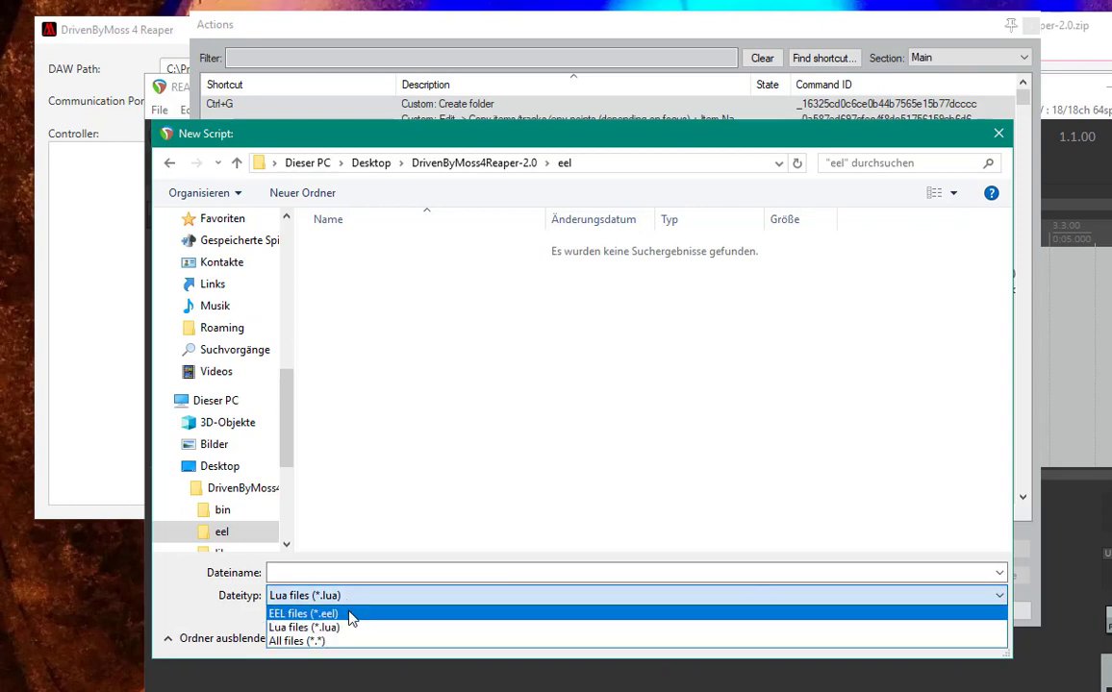
{"action": "left_click", "coordinate": [351, 615]}
{"action": "left_click", "coordinate": [344, 294]}
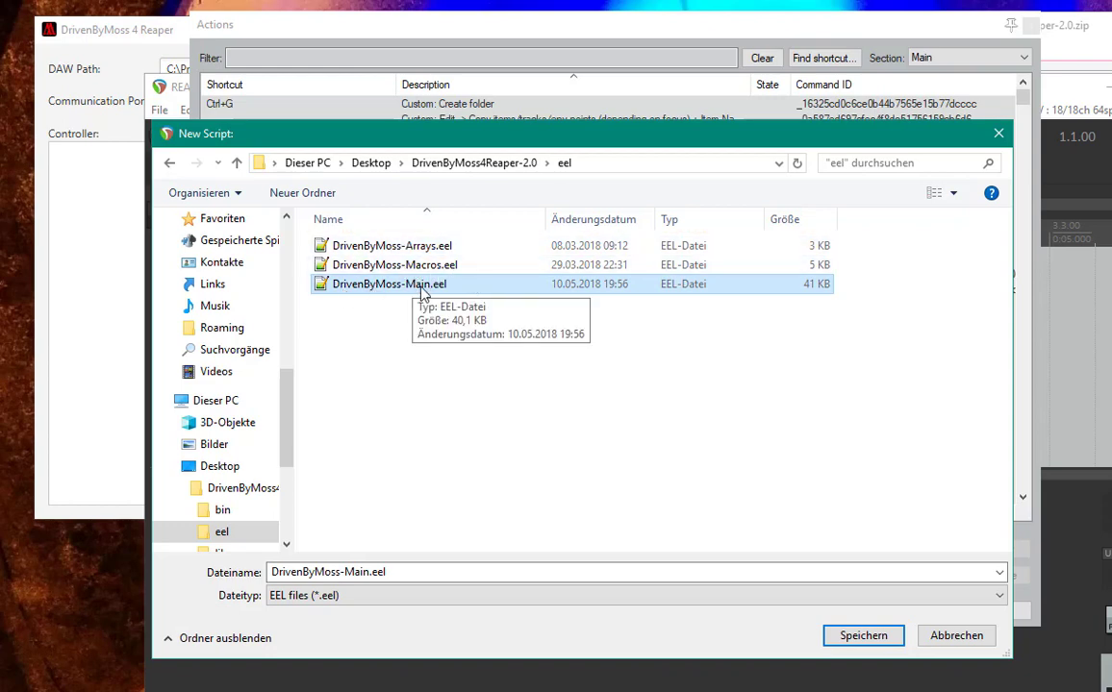
{"action": "left_click", "coordinate": [844, 636]}
{"action": "left_click", "coordinate": [646, 373]}
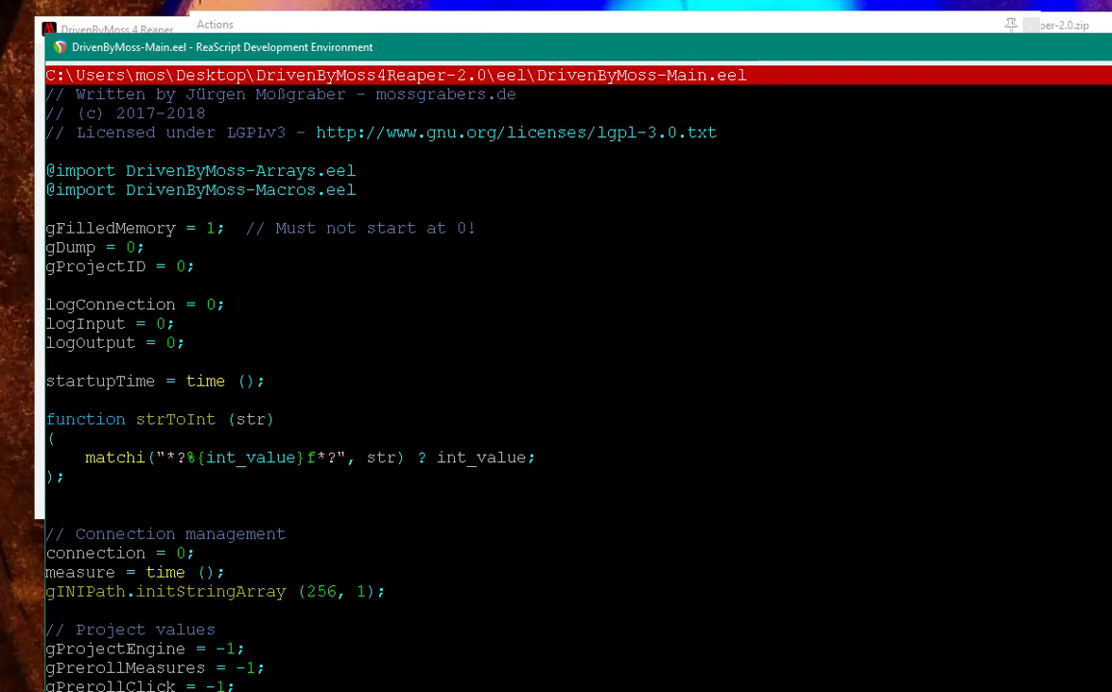
{"action": "scroll", "coordinate": [558, 384], "scroll_direction": "down", "scroll_amount": 15}
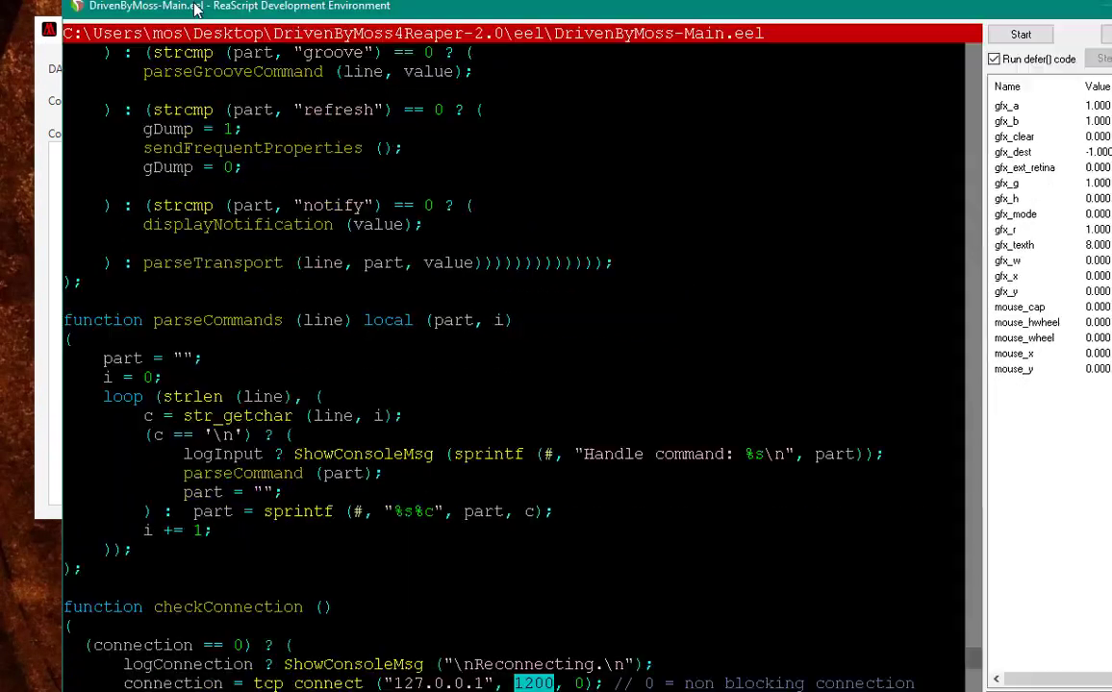
{"action": "scroll", "coordinate": [509, 356], "scroll_direction": "down", "scroll_amount": 8}
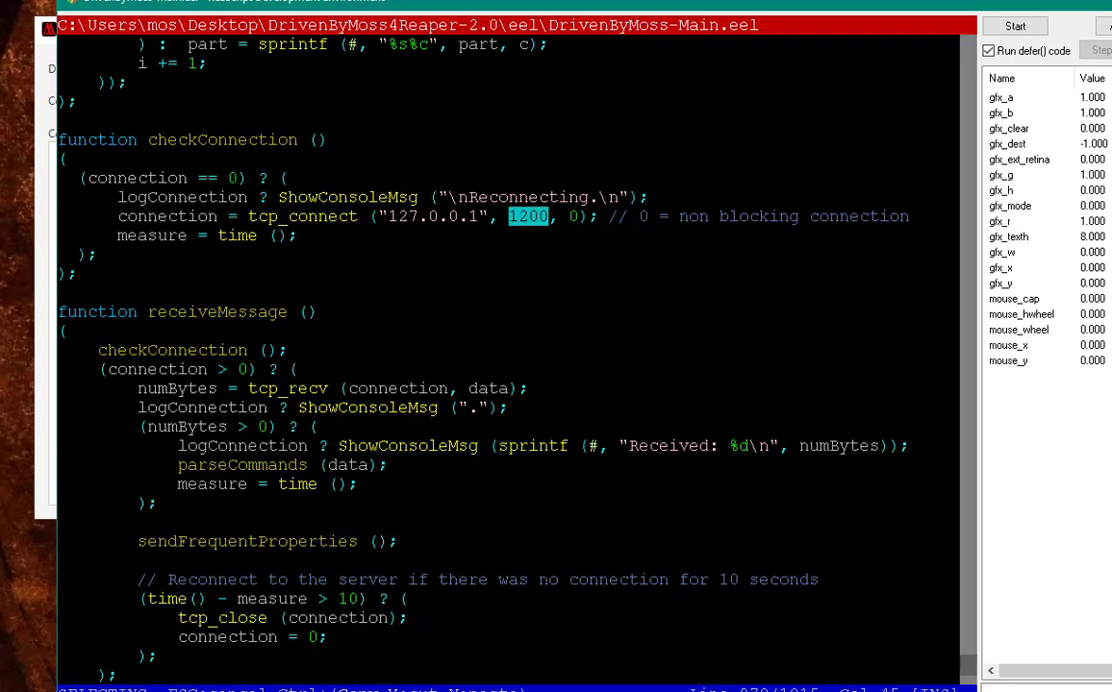
Step: Start DrivenByMoss-Main.eel, close the action list, and add Track 1 to the project
{"action": "left_click", "coordinate": [1024, 29]}
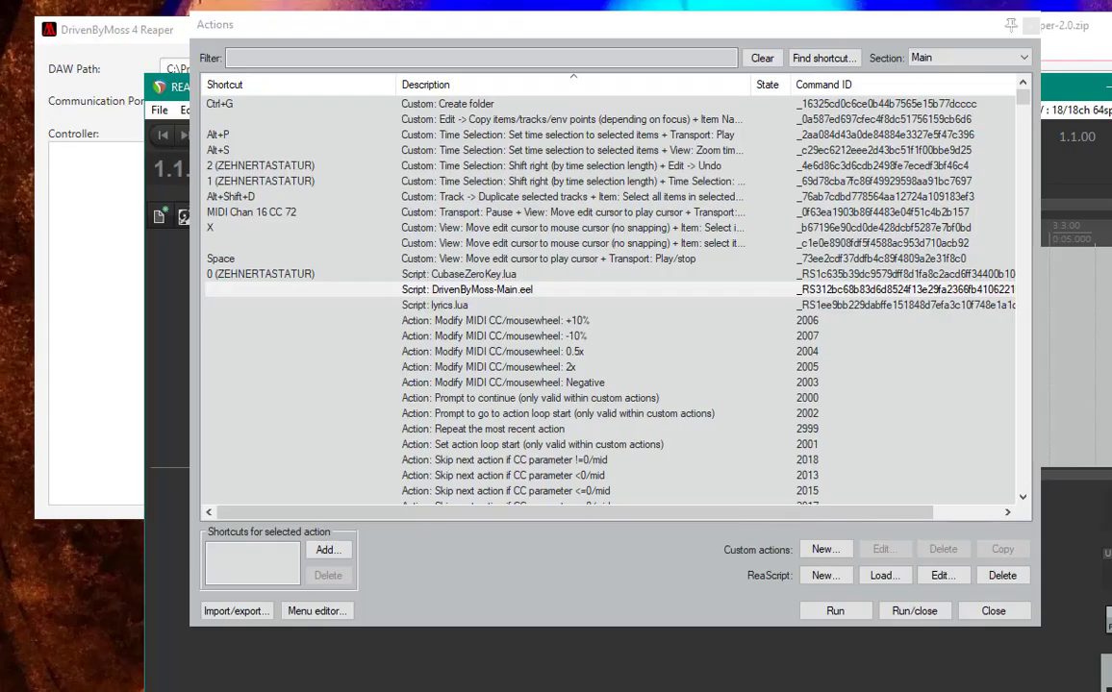
{"action": "left_click", "coordinate": [973, 615]}
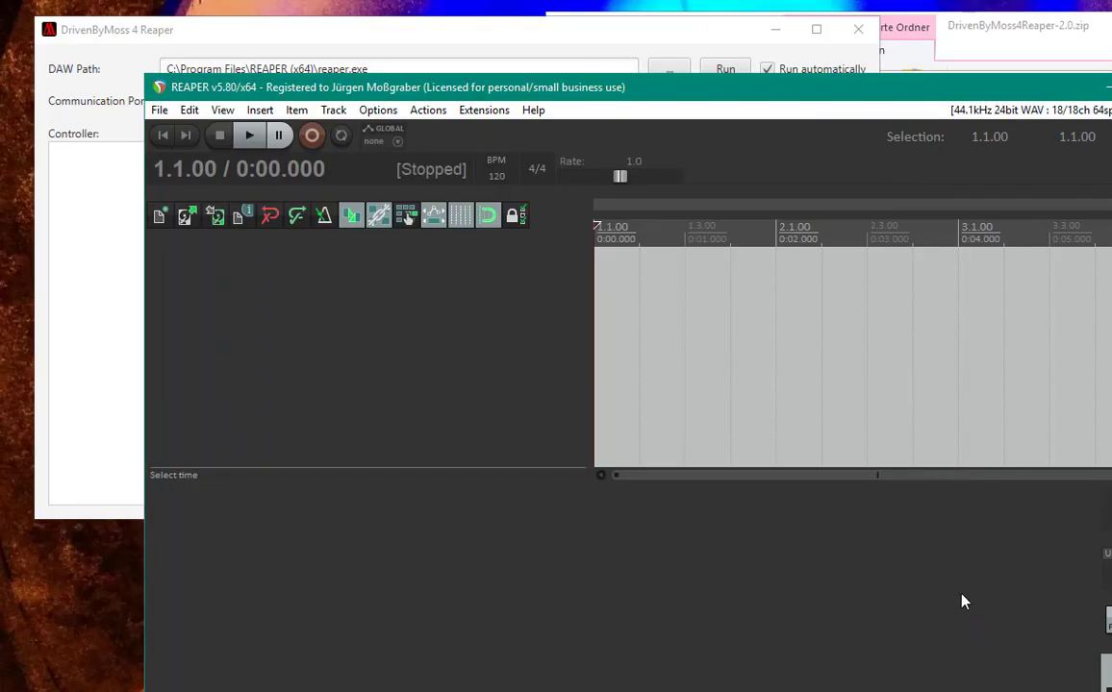
{"action": "double_click", "coordinate": [301, 274]}
{"action": "left_click", "coordinate": [484, 109]}
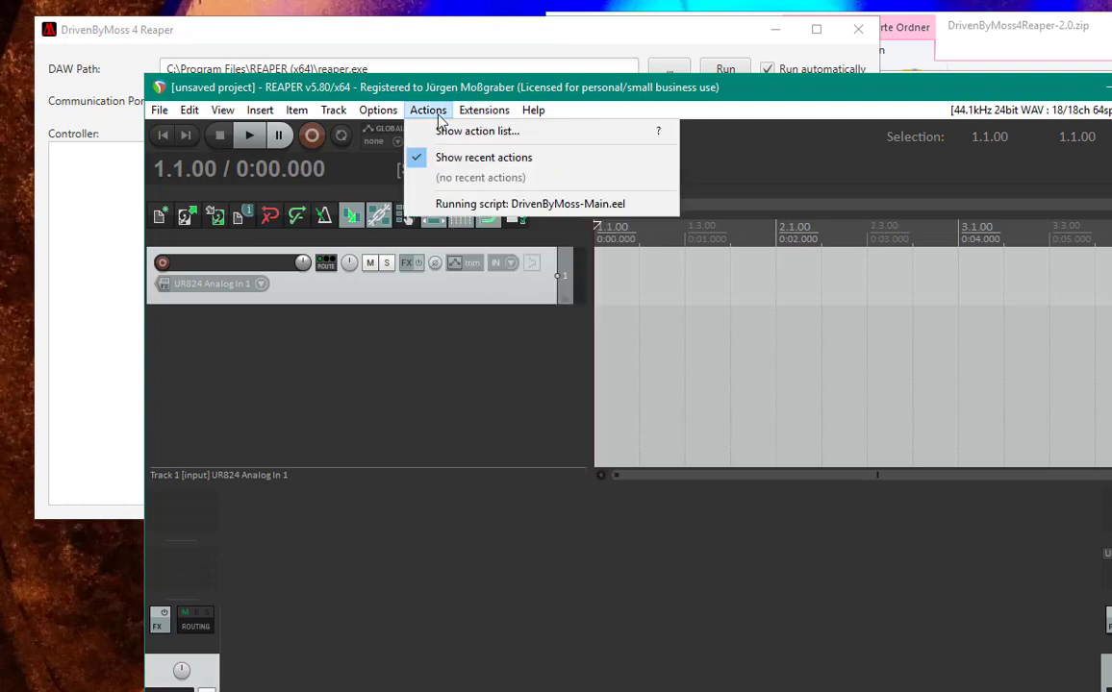
Step: Copy the DrivenByMoss-Main.eel action's command ID, hiding the command ID column along the way
{"action": "left_click", "coordinate": [438, 125]}
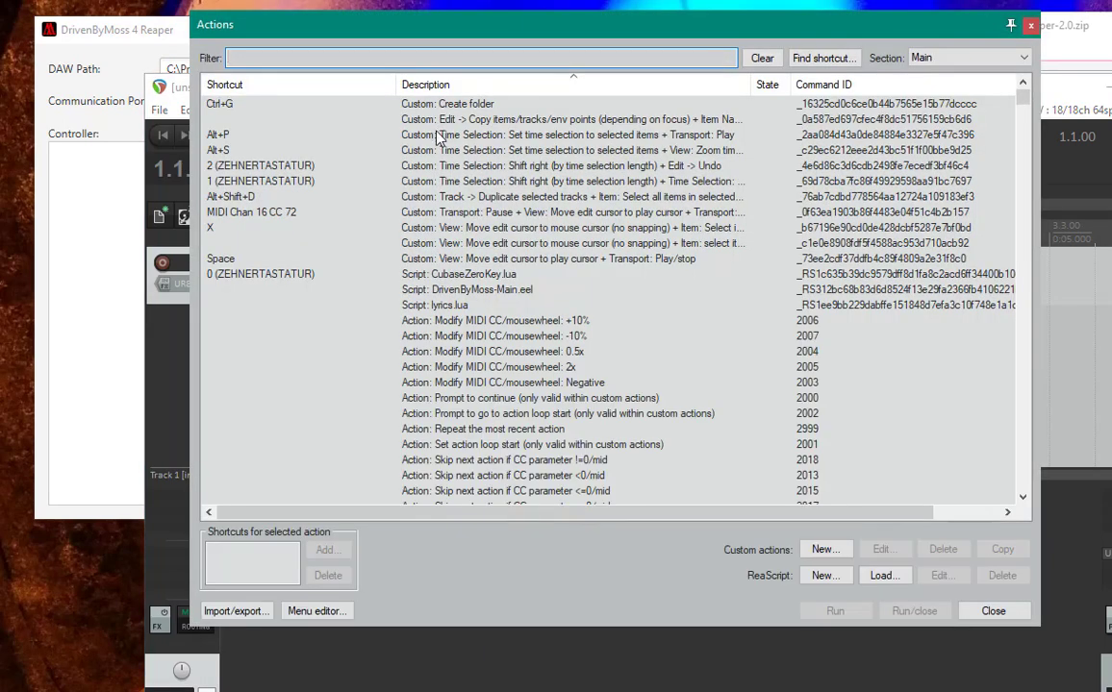
{"action": "left_click", "coordinate": [425, 291]}
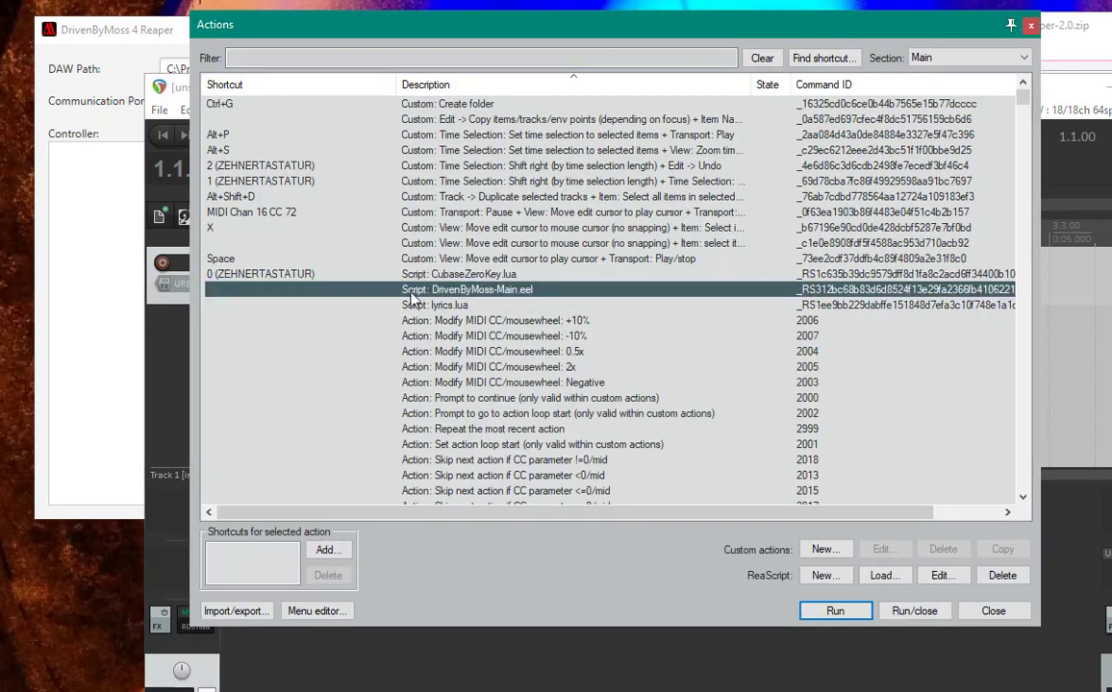
{"action": "right_click", "coordinate": [692, 300]}
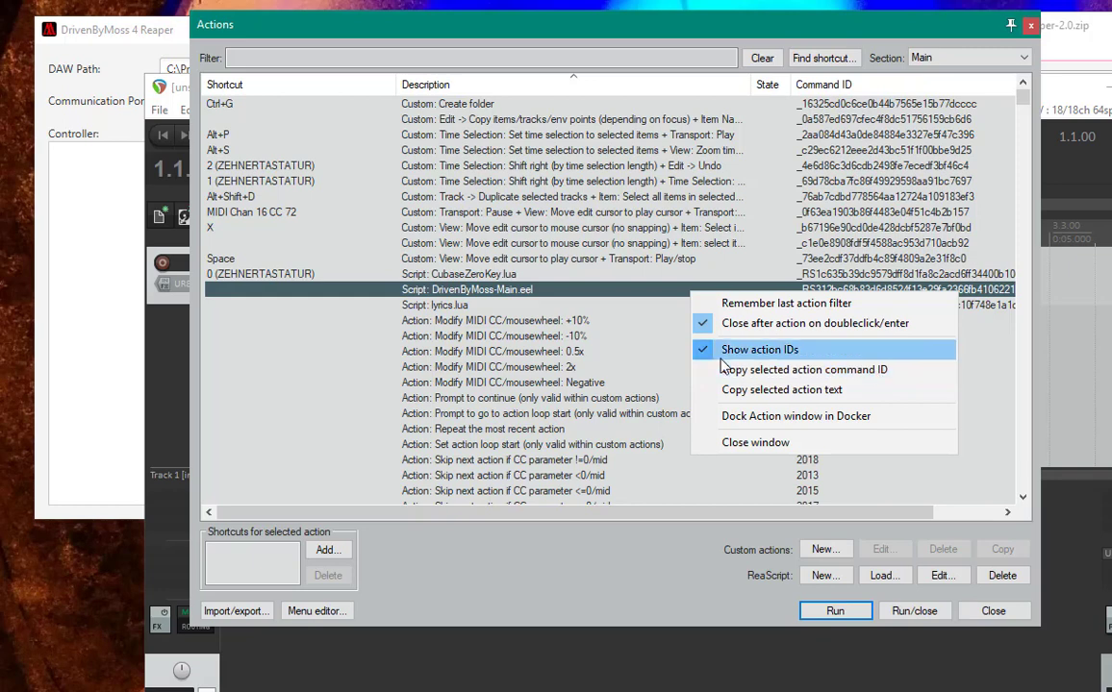
{"action": "left_click", "coordinate": [904, 371]}
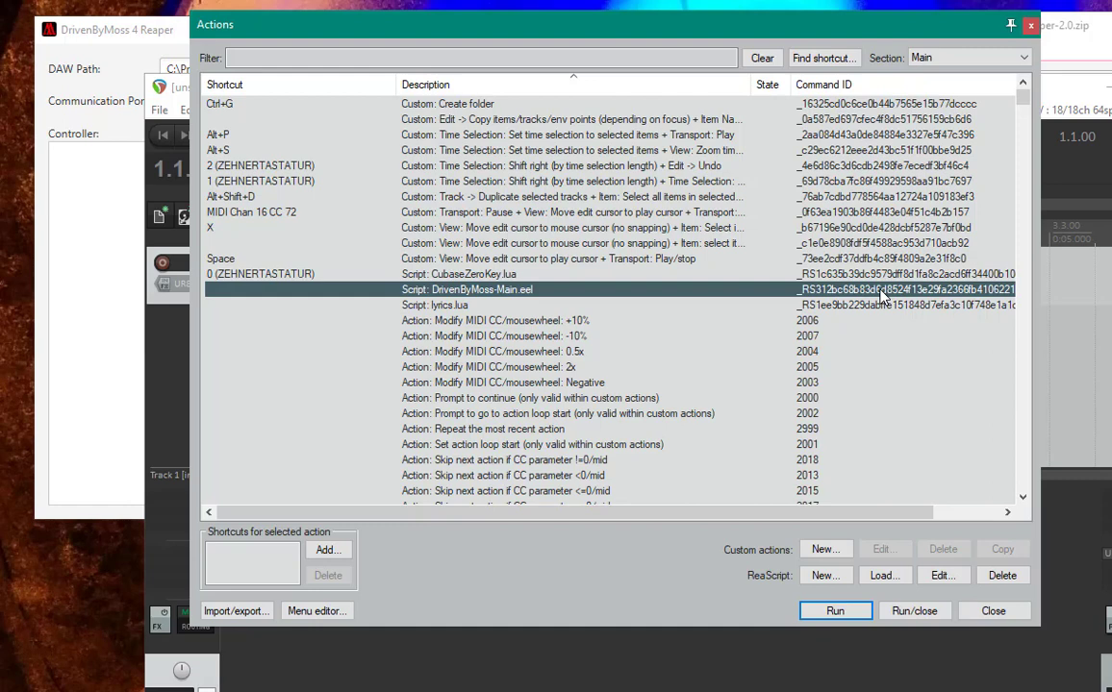
{"action": "right_click", "coordinate": [881, 296]}
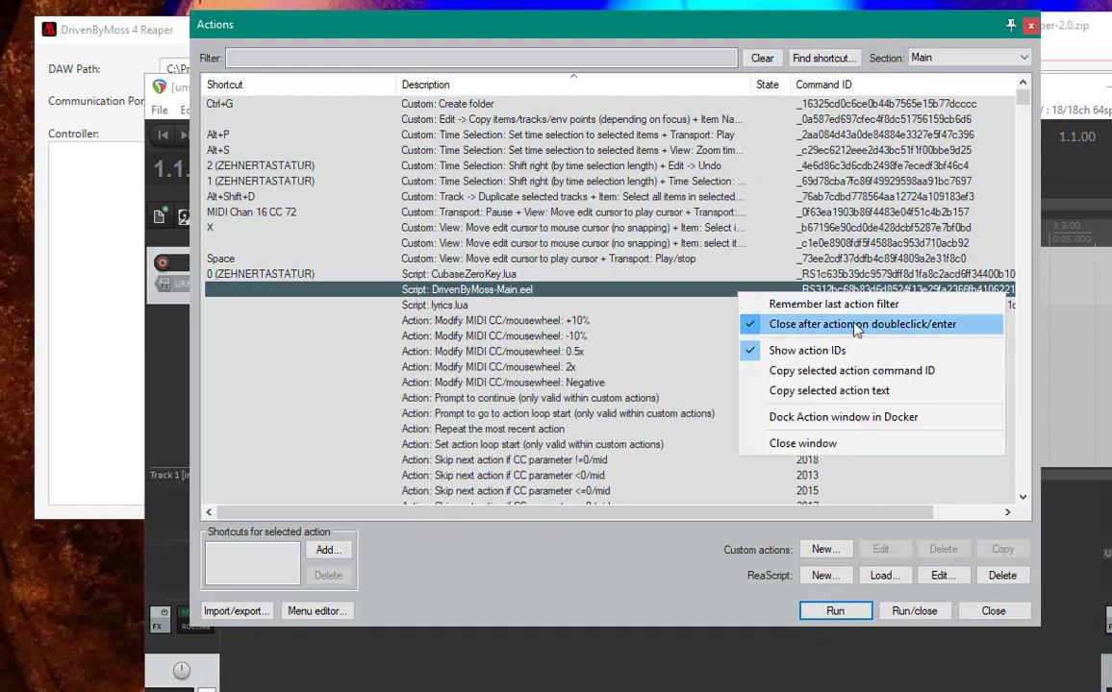
{"action": "left_click", "coordinate": [930, 354]}
{"action": "right_click", "coordinate": [672, 301]}
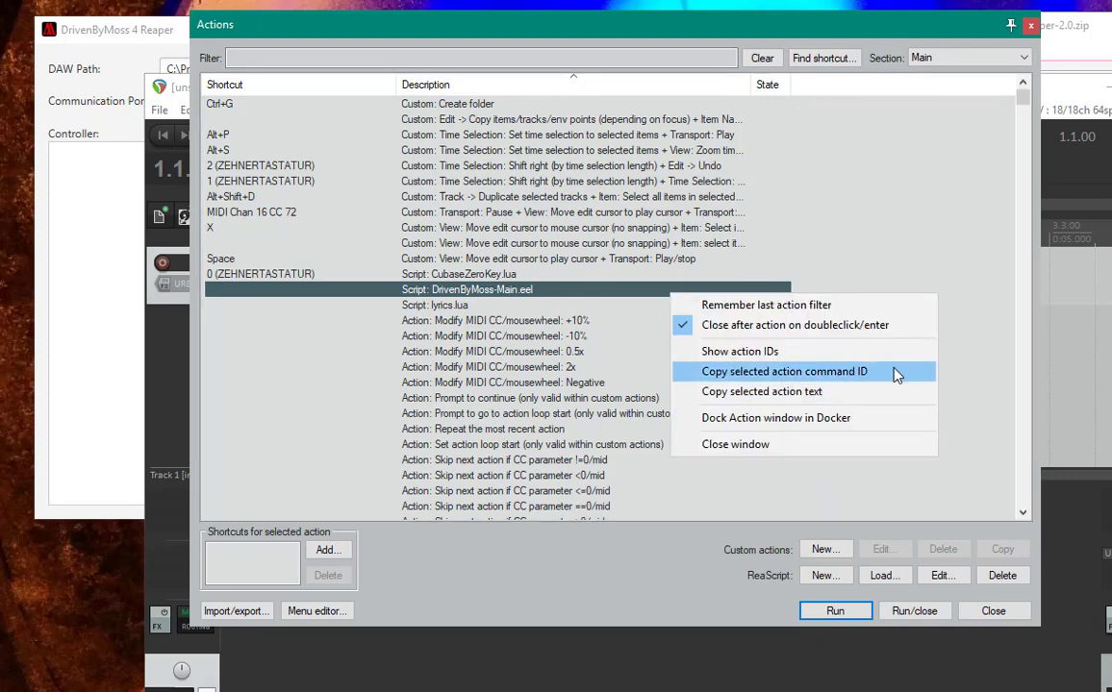
{"action": "left_click", "coordinate": [894, 374]}
Step: Close the action list and open the global startup action setting
{"action": "left_click", "coordinate": [998, 616]}
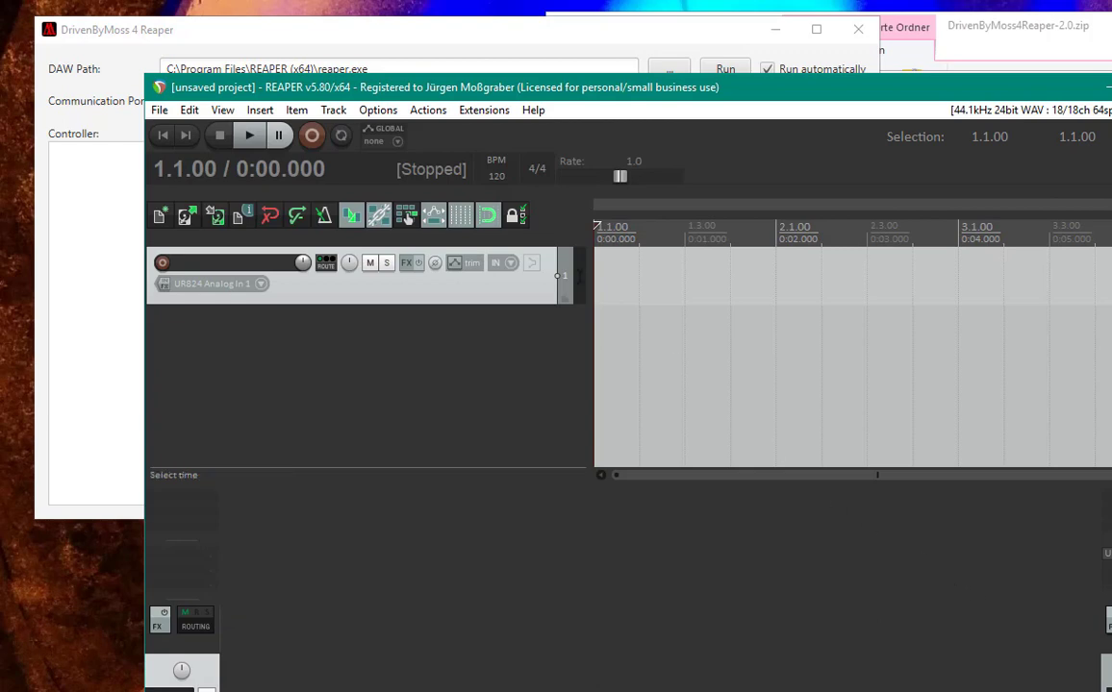
{"action": "left_click", "coordinate": [428, 109]}
{"action": "mouse_move", "coordinate": [471, 116]}
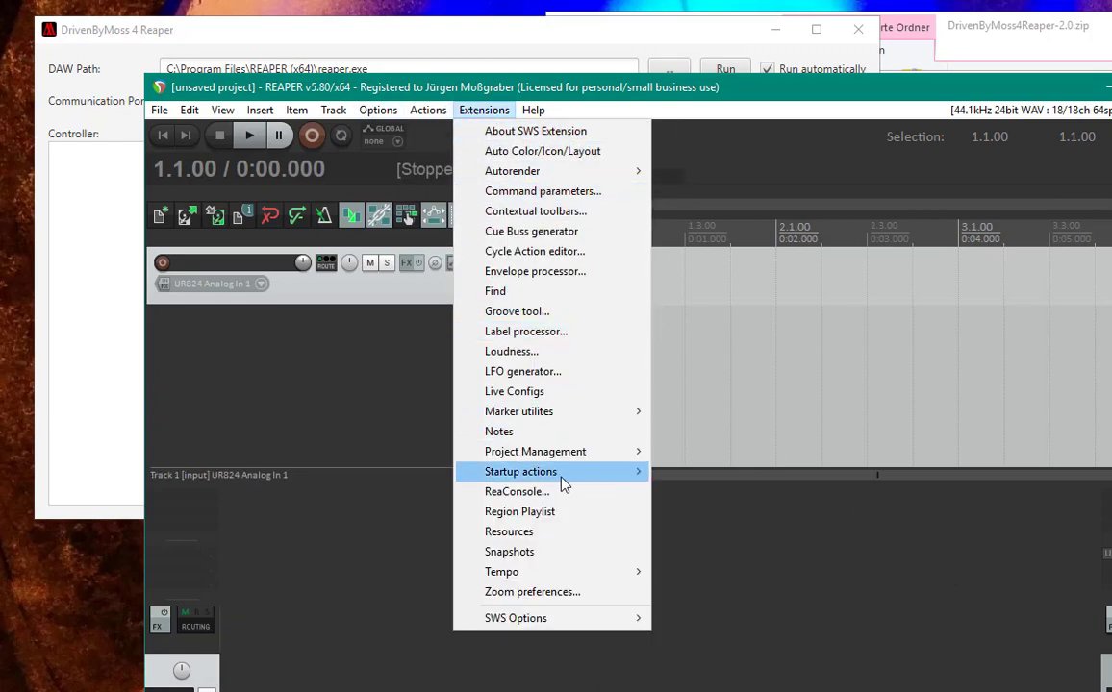
{"action": "mouse_move", "coordinate": [562, 479]}
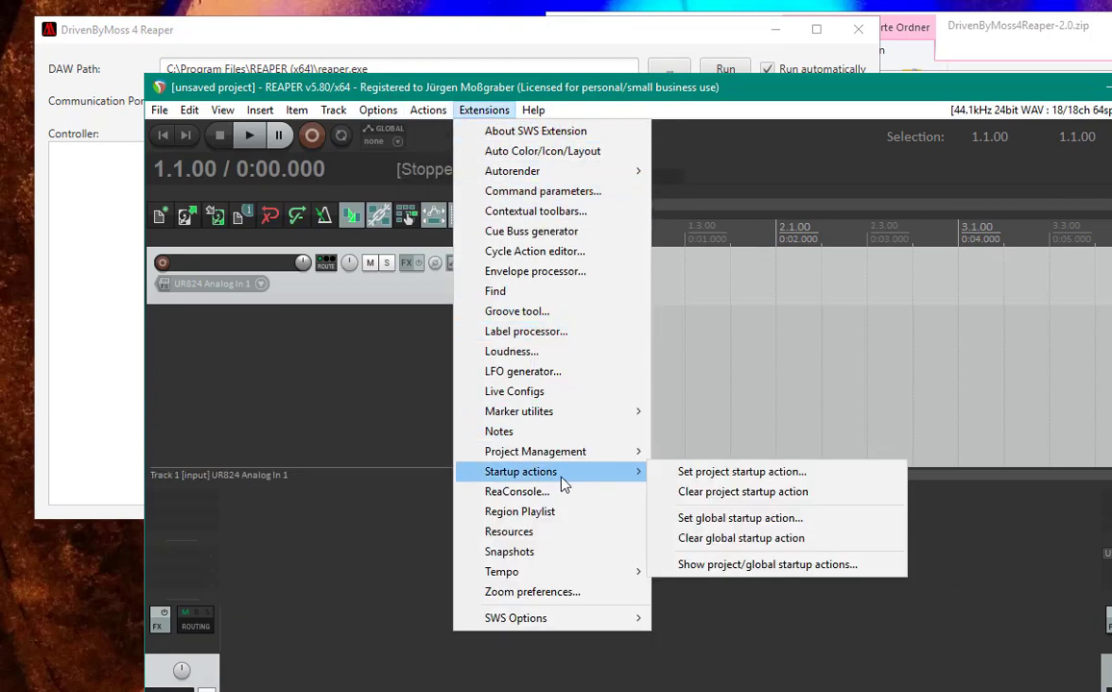
{"action": "left_click", "coordinate": [858, 524]}
{"action": "left_click_drag", "start_coordinate": [859, 526], "coordinate": [416, 344]}
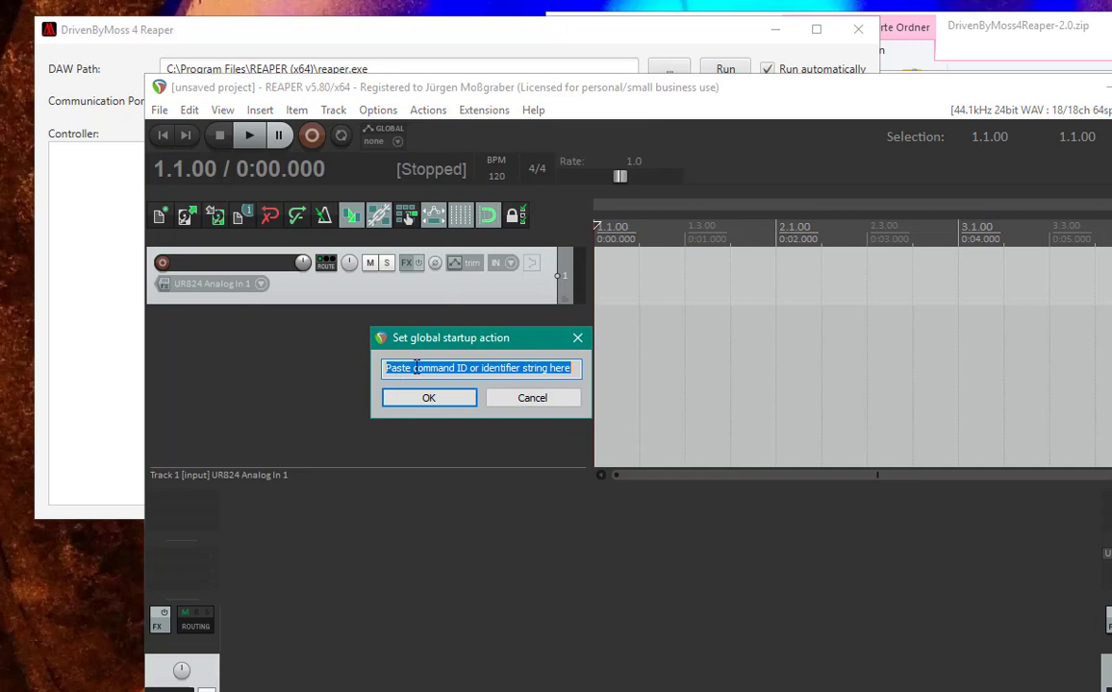
Step: Paste the DrivenByMoss-Main.eel command ID as global startup action and confirm
{"action": "right_click", "coordinate": [415, 368]}
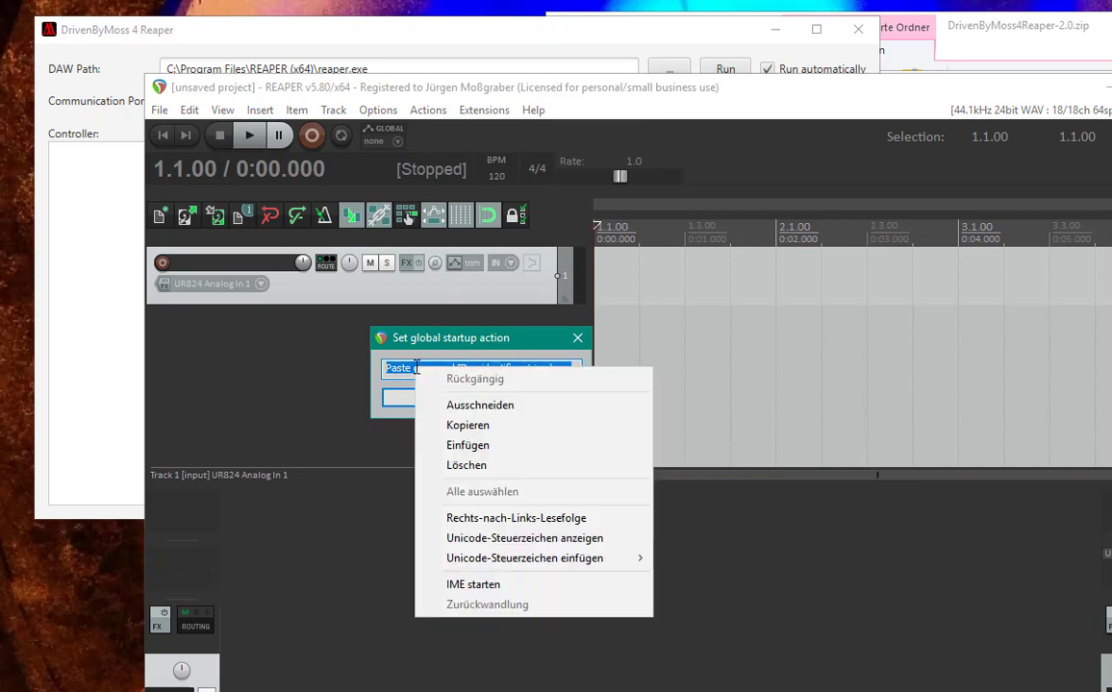
{"action": "left_click", "coordinate": [536, 446]}
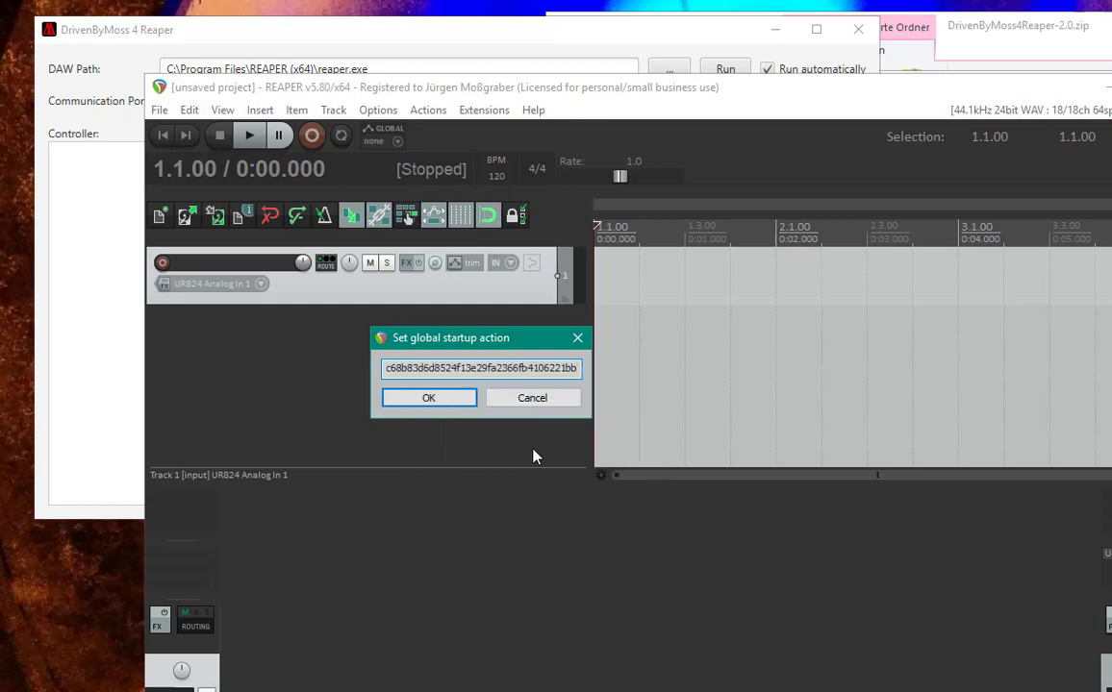
{"action": "left_click", "coordinate": [463, 403]}
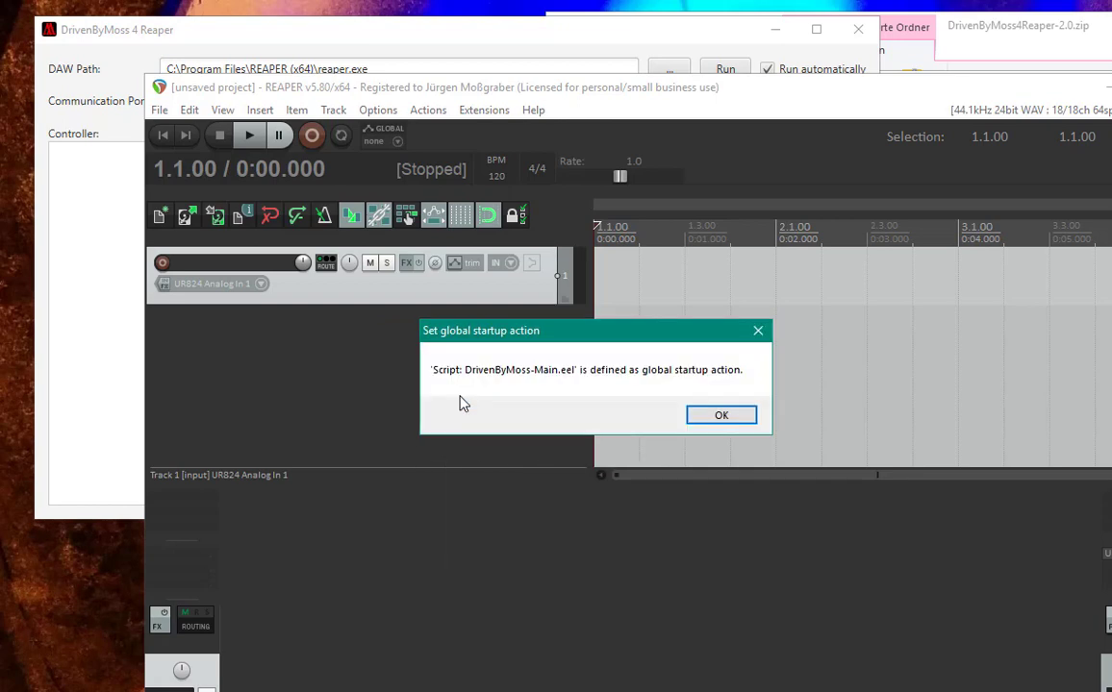
{"action": "left_click", "coordinate": [722, 416]}
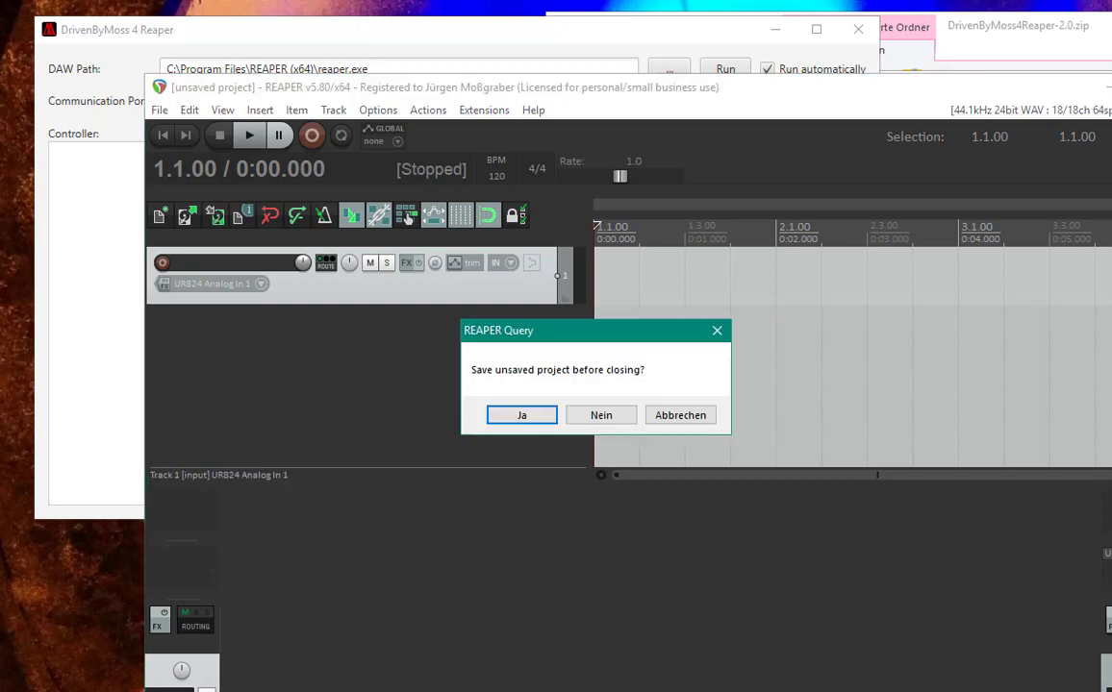
Step: Quit REAPER without saving, relaunch it from DrivenByMoss, and check DrivenByMoss-Main.eel is already running
{"action": "left_click", "coordinate": [620, 416]}
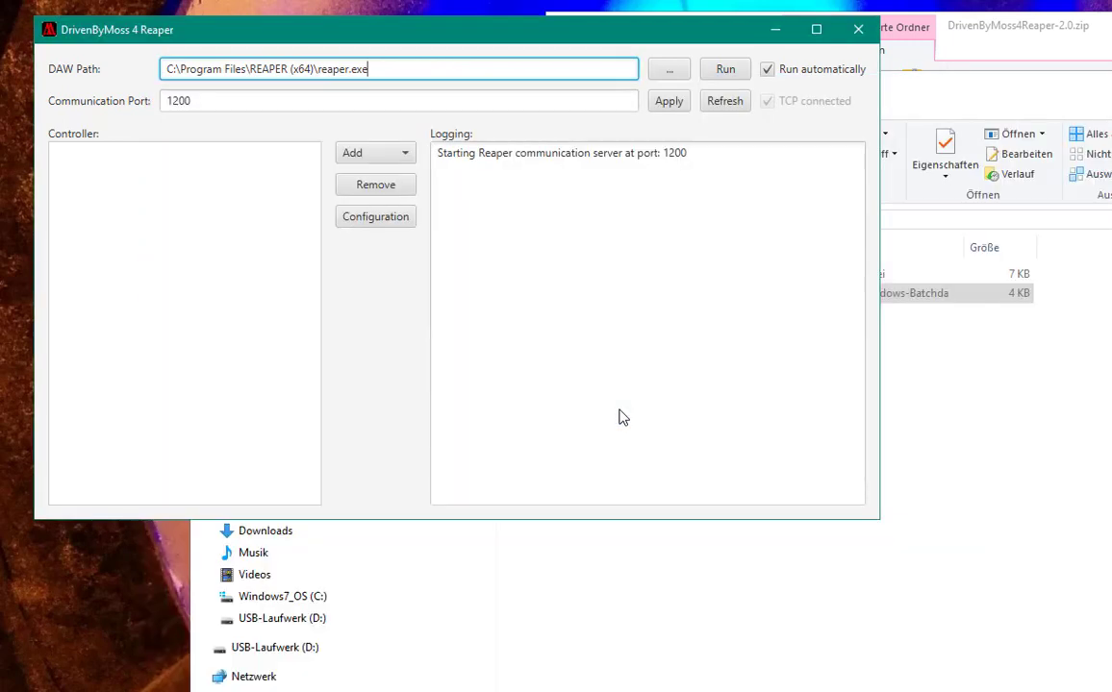
{"action": "left_click", "coordinate": [727, 70]}
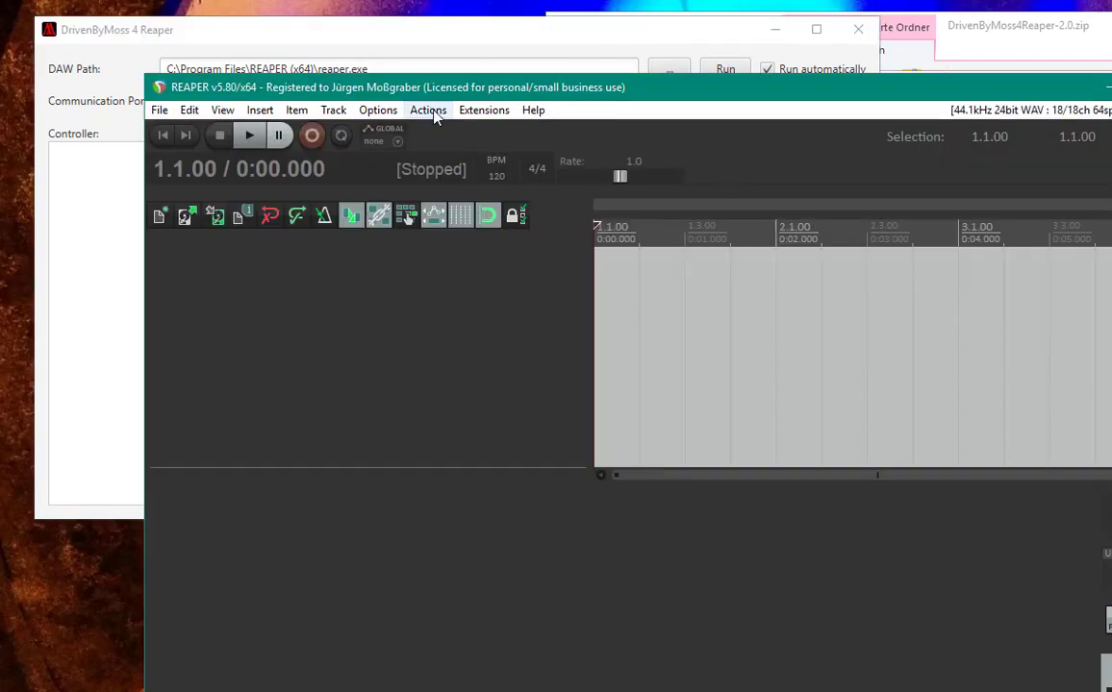
{"action": "left_click", "coordinate": [429, 111]}
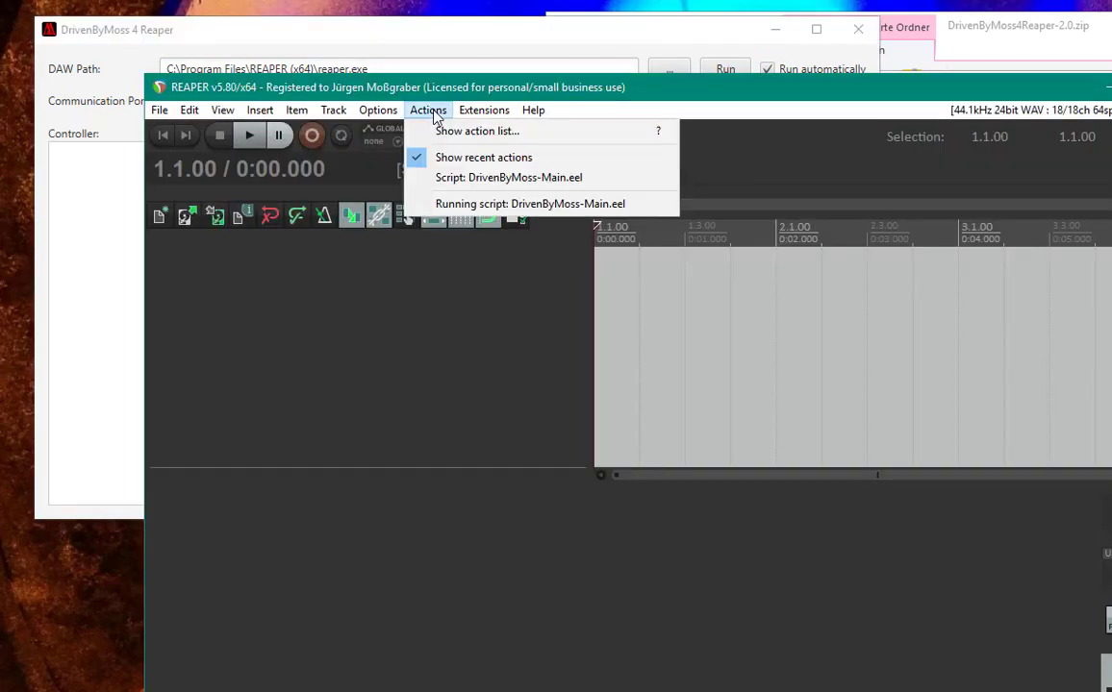
{"action": "left_click", "coordinate": [441, 131]}
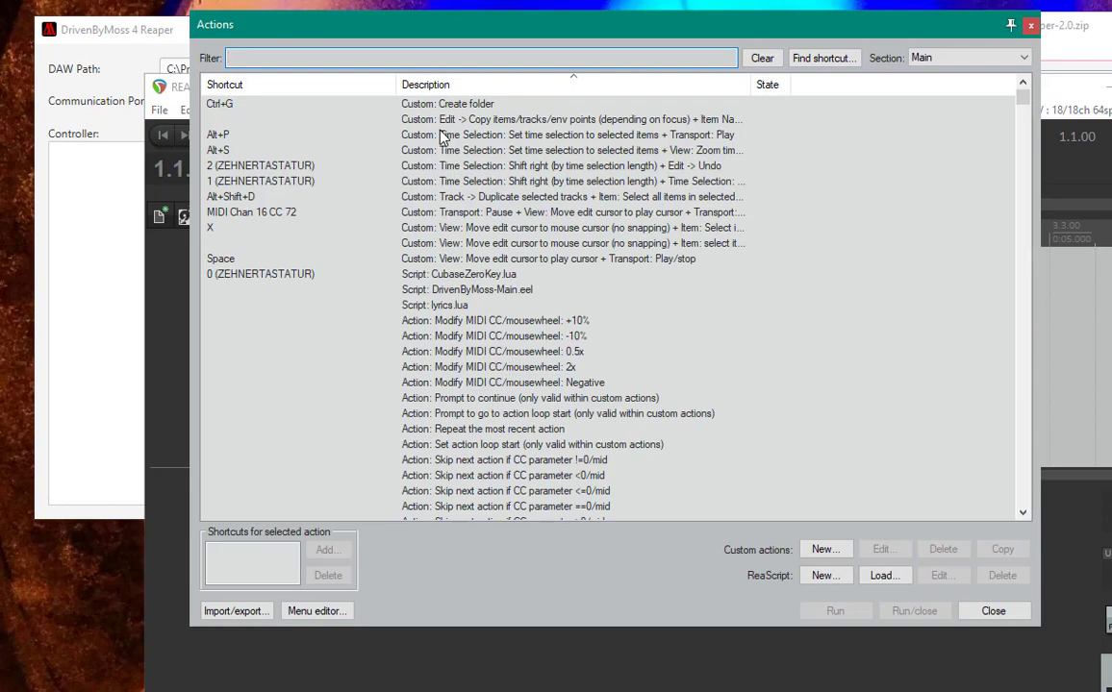
{"action": "left_click", "coordinate": [458, 290]}
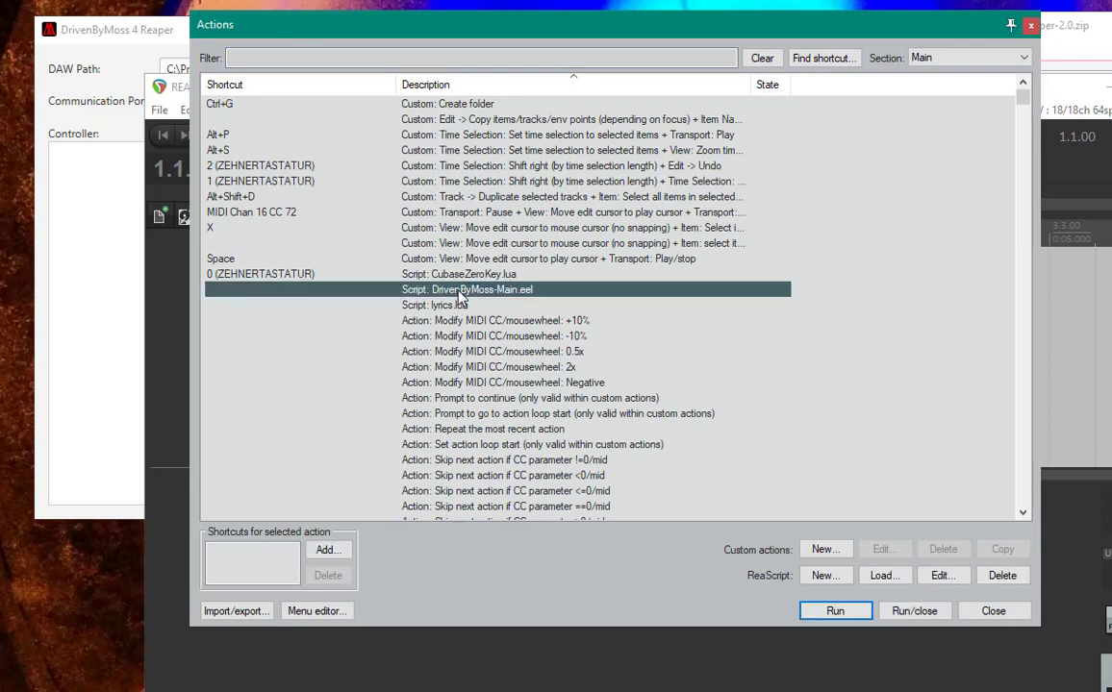
{"action": "left_click", "coordinate": [834, 612]}
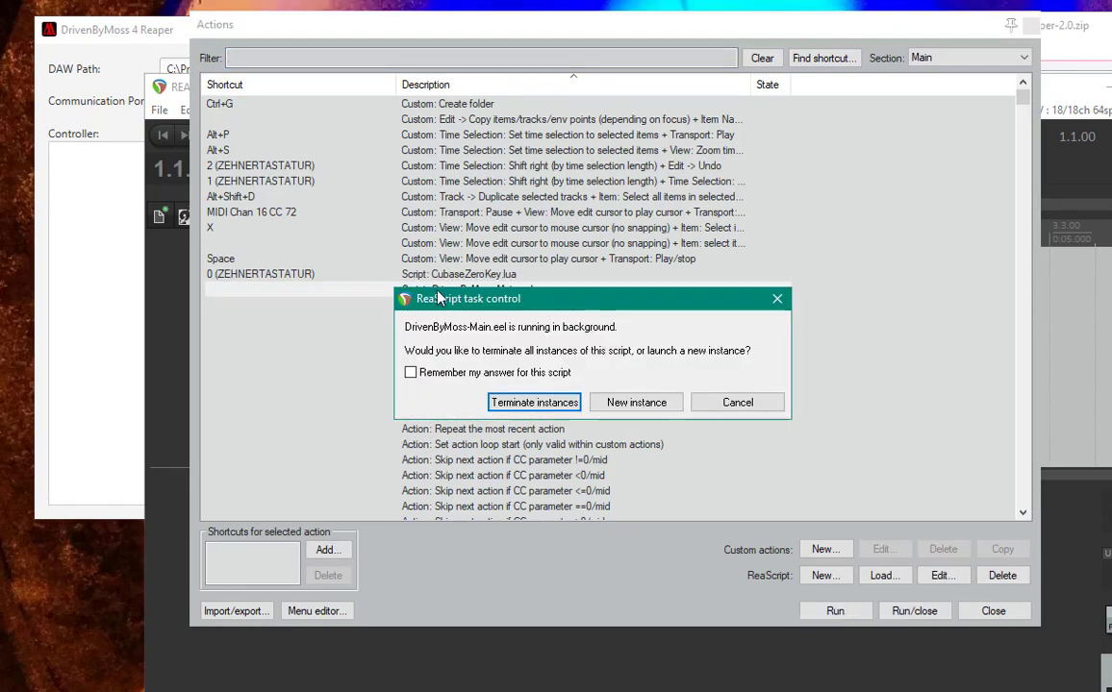
{"action": "left_click", "coordinate": [754, 405]}
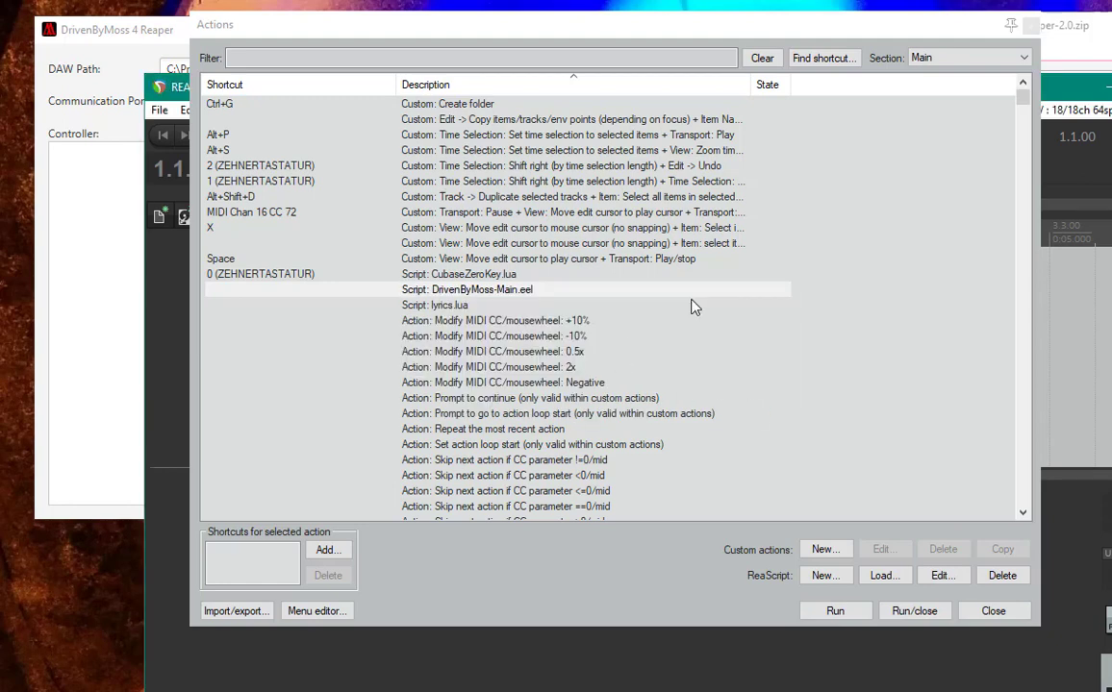
{"action": "left_click", "coordinate": [1000, 611]}
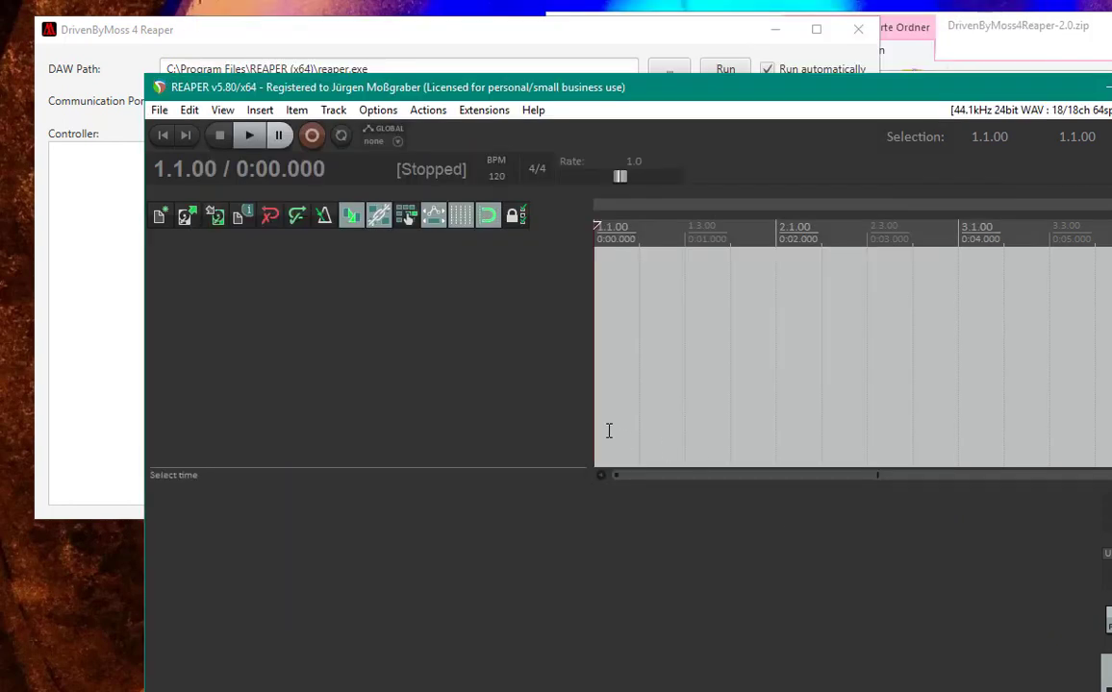
Step: Choose Ableton Push 2 - 10.00 from the Add dropdown in the DrivenByMoss window
{"action": "left_click", "coordinate": [96, 208]}
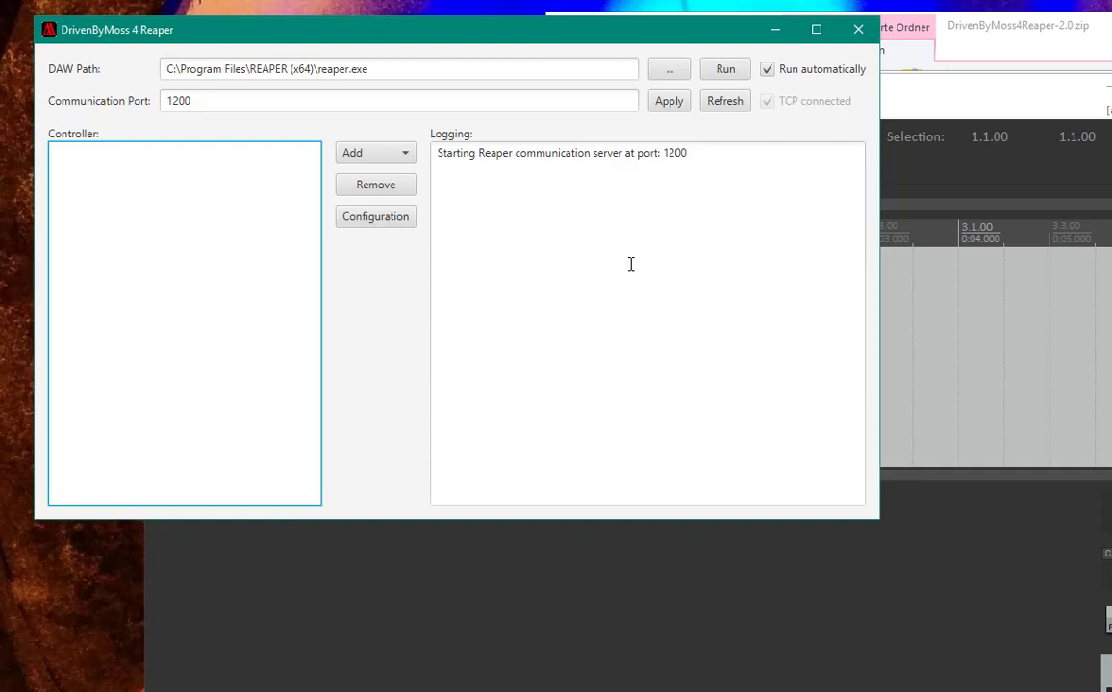
{"action": "left_click", "coordinate": [374, 156]}
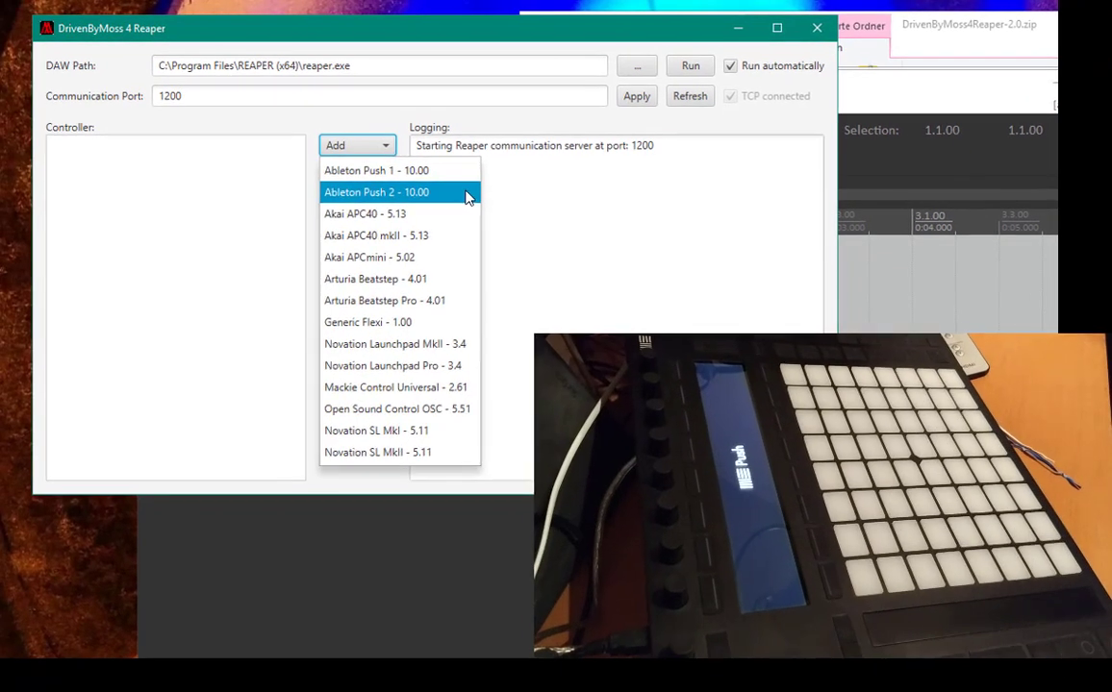
{"action": "left_click", "coordinate": [491, 204]}
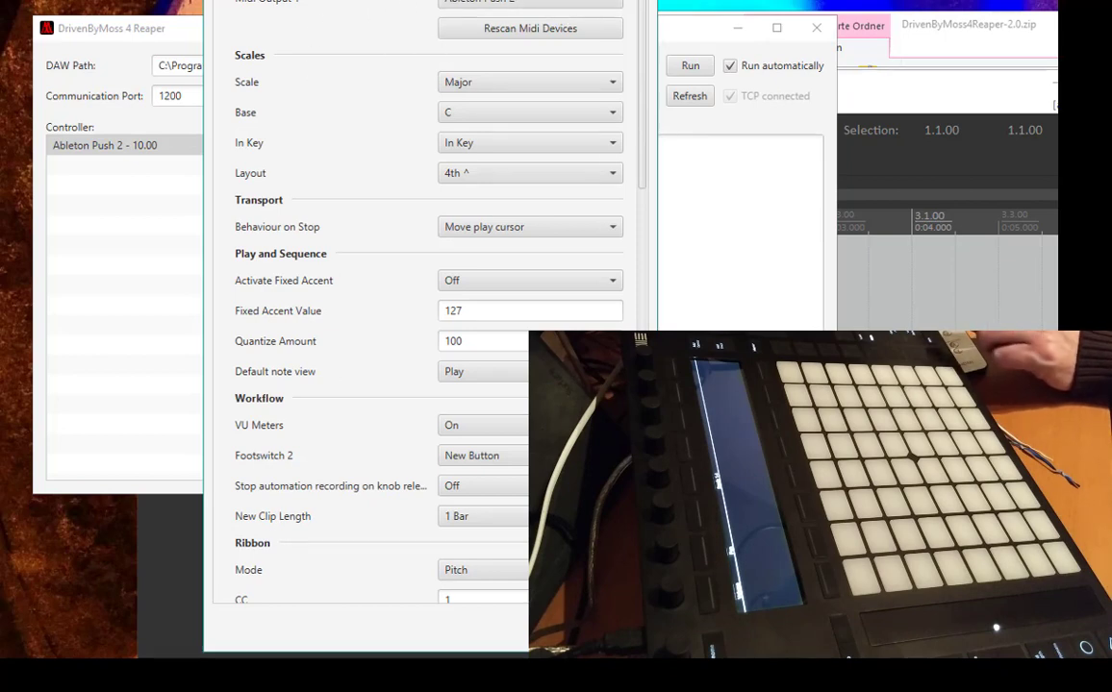
Step: Keep Ableton Push 2 as MIDI output, scroll the settings, then close them and the Add list
{"action": "left_click", "coordinate": [530, 3]}
{"action": "left_click", "coordinate": [524, 60]}
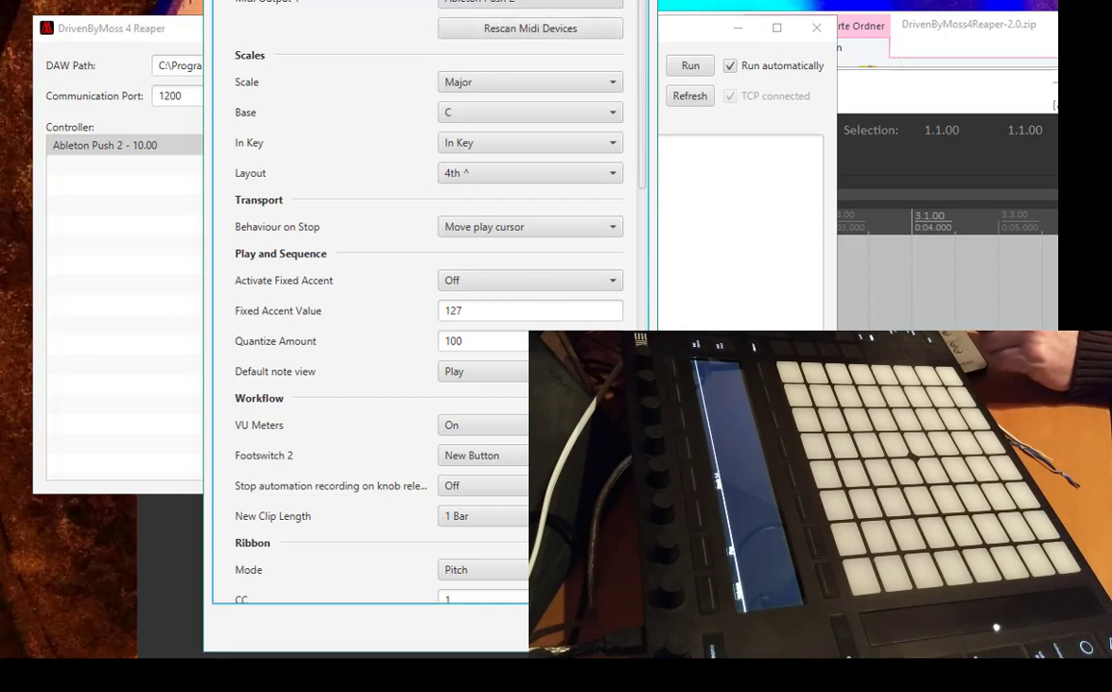
{"action": "scroll", "coordinate": [385, 434], "scroll_direction": "down", "scroll_amount": 3}
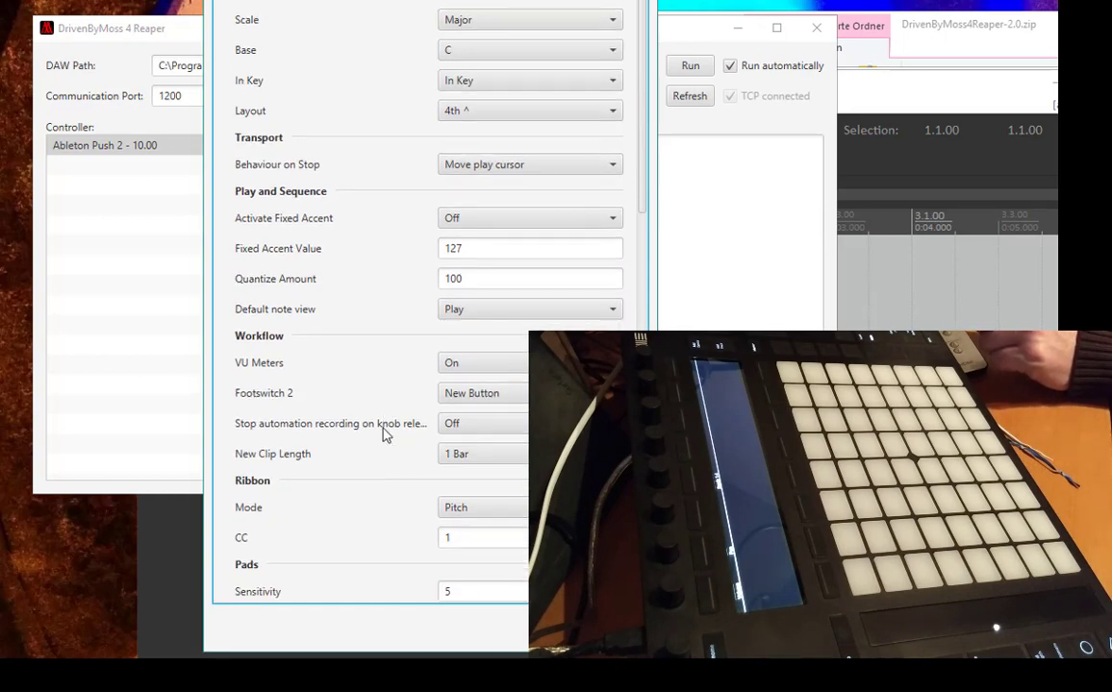
{"action": "scroll", "coordinate": [383, 435], "scroll_direction": "down", "scroll_amount": 15}
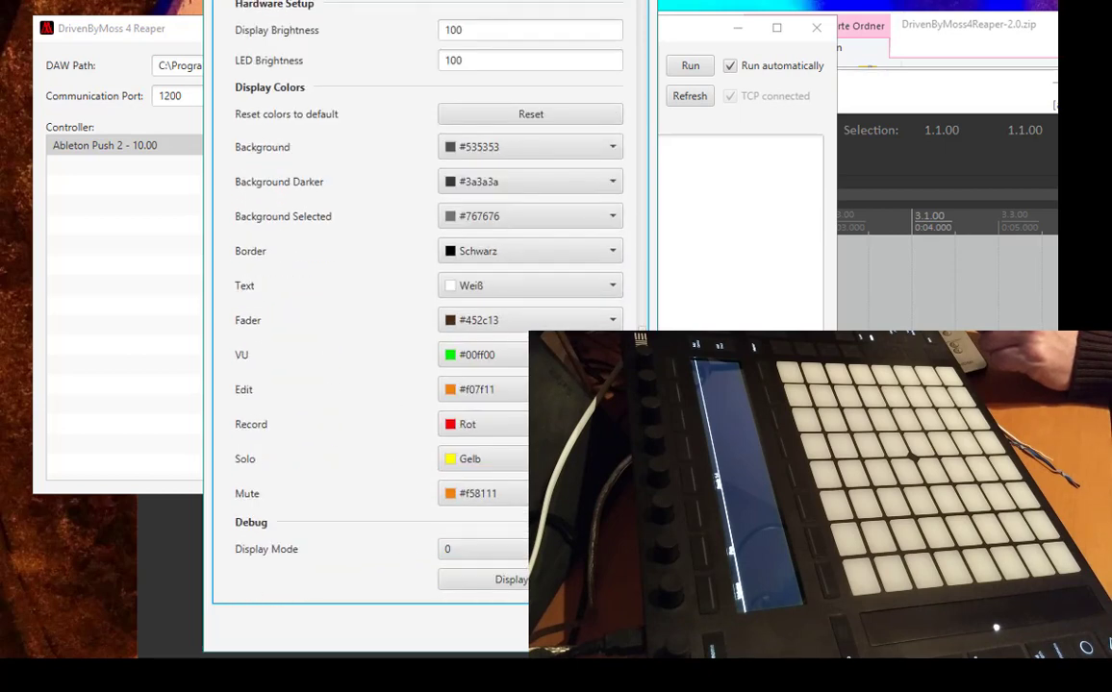
{"action": "key", "text": "Escape"}
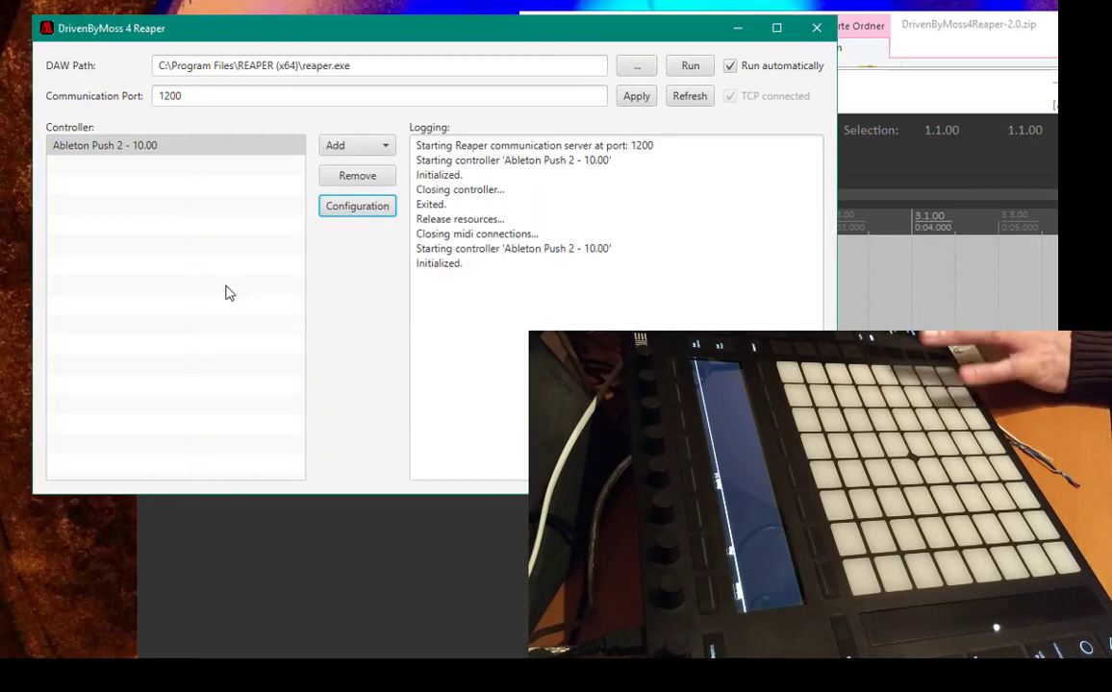
{"action": "left_click", "coordinate": [342, 146]}
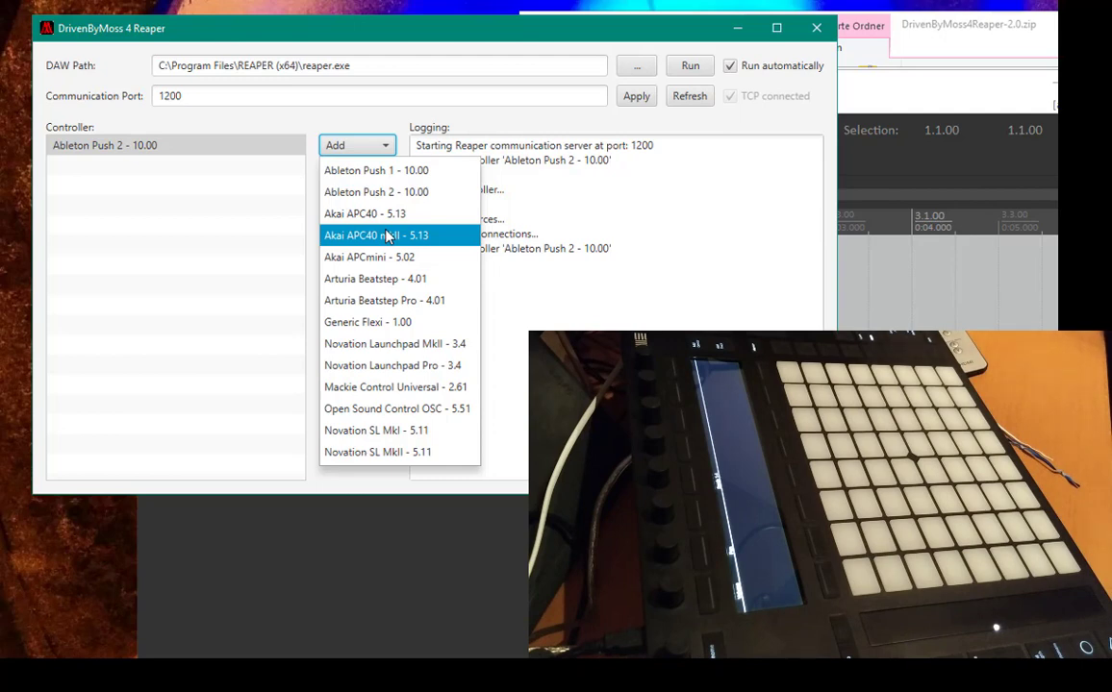
{"action": "key", "text": "Escape"}
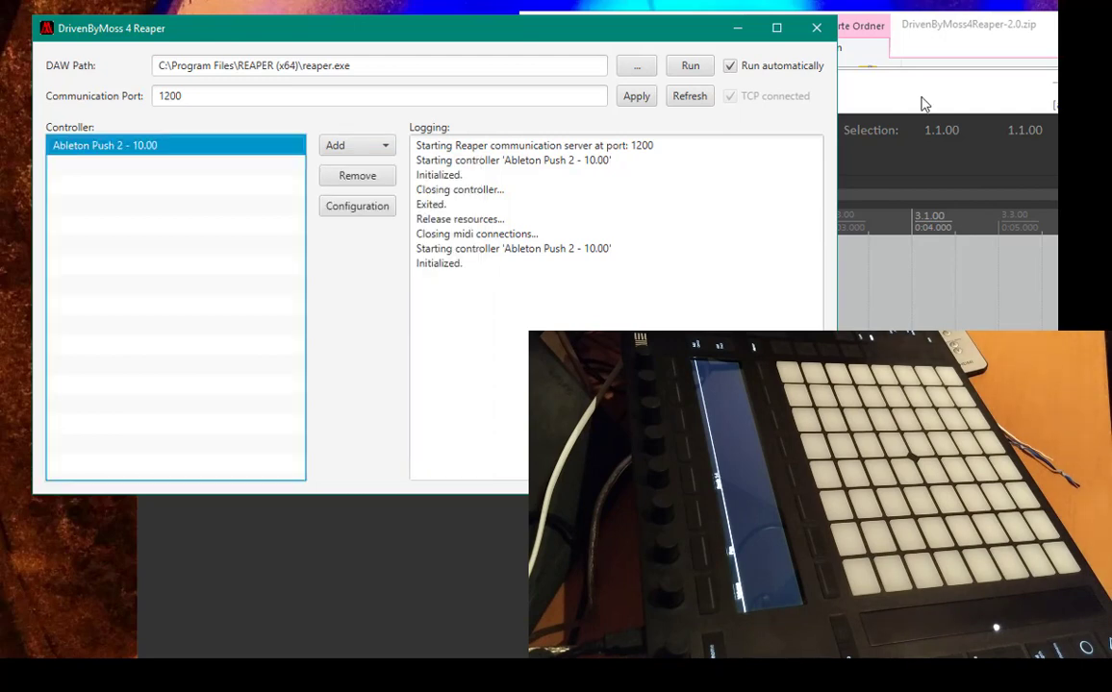
Step: Open the Test project (BD, Snare, HiHat, Bass, Guitar, Keyboard tracks) from REAPER's recent projects
{"action": "left_click", "coordinate": [898, 102]}
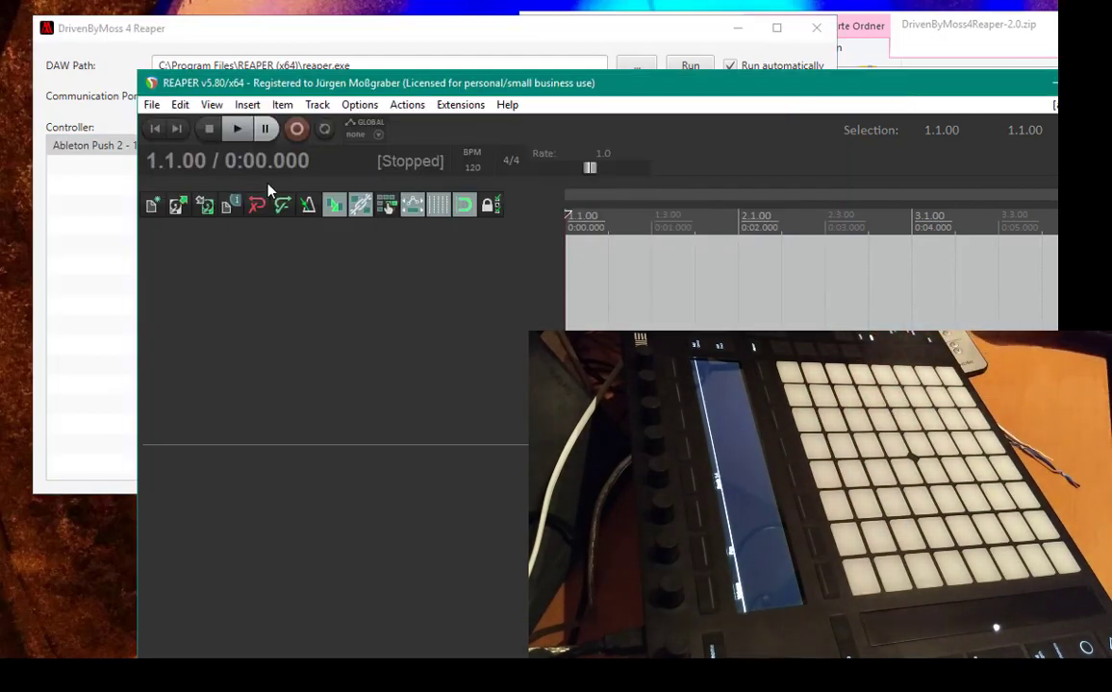
{"action": "left_click", "coordinate": [154, 107]}
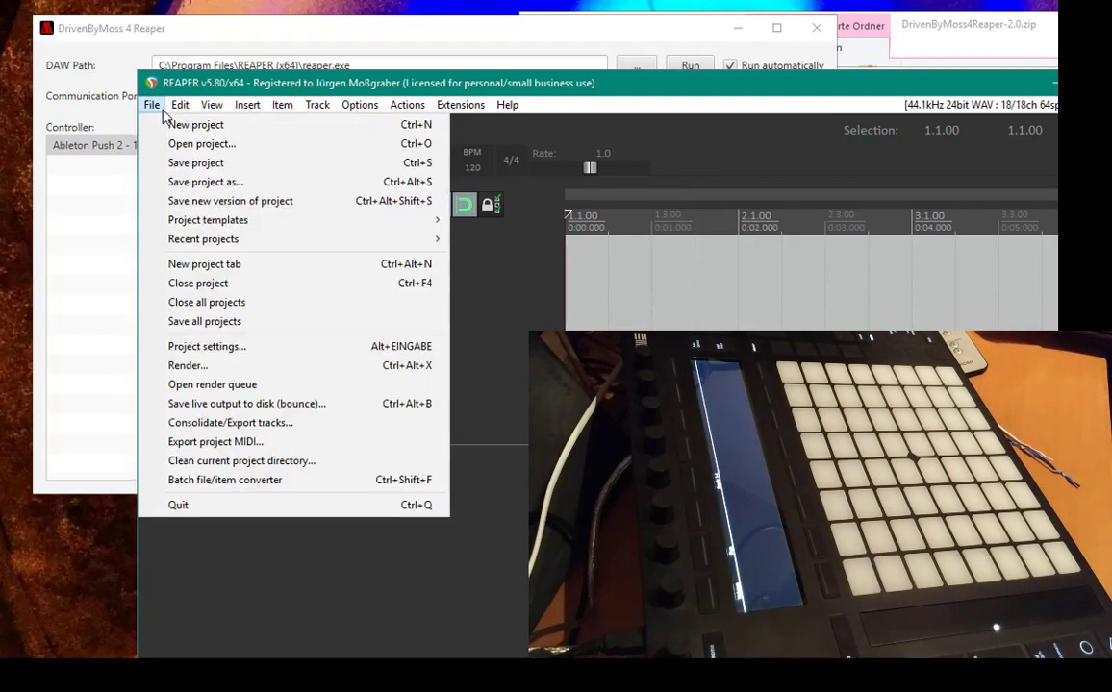
{"action": "mouse_move", "coordinate": [427, 240]}
{"action": "left_click", "coordinate": [520, 244]}
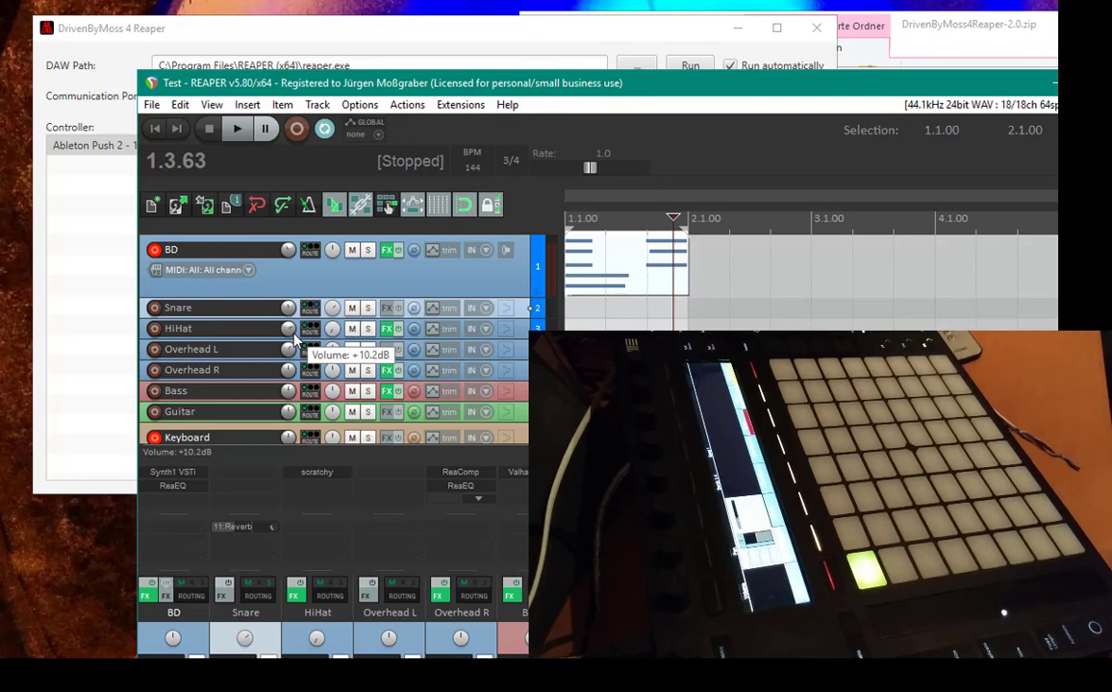
{"action": "key", "text": "alt+Tab"}
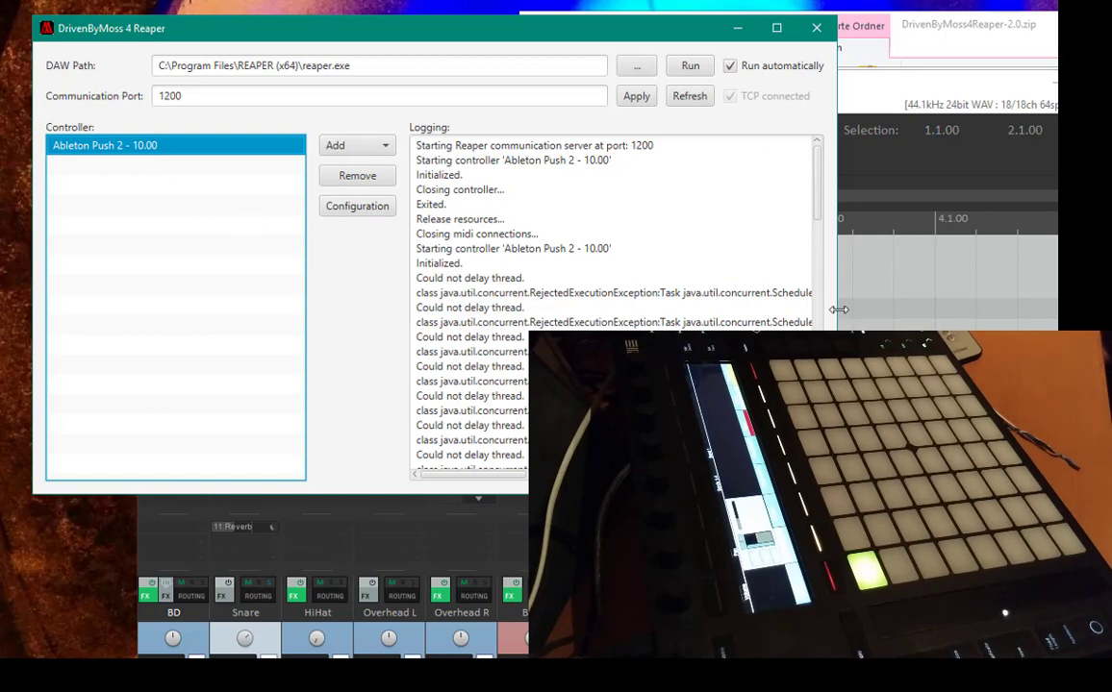
Step: Widen the DrivenByMoss window and show the supported controllers in the Add dropdown
{"action": "left_click_drag", "start_coordinate": [838, 309], "coordinate": [1057, 309]}
{"action": "left_click", "coordinate": [377, 147]}
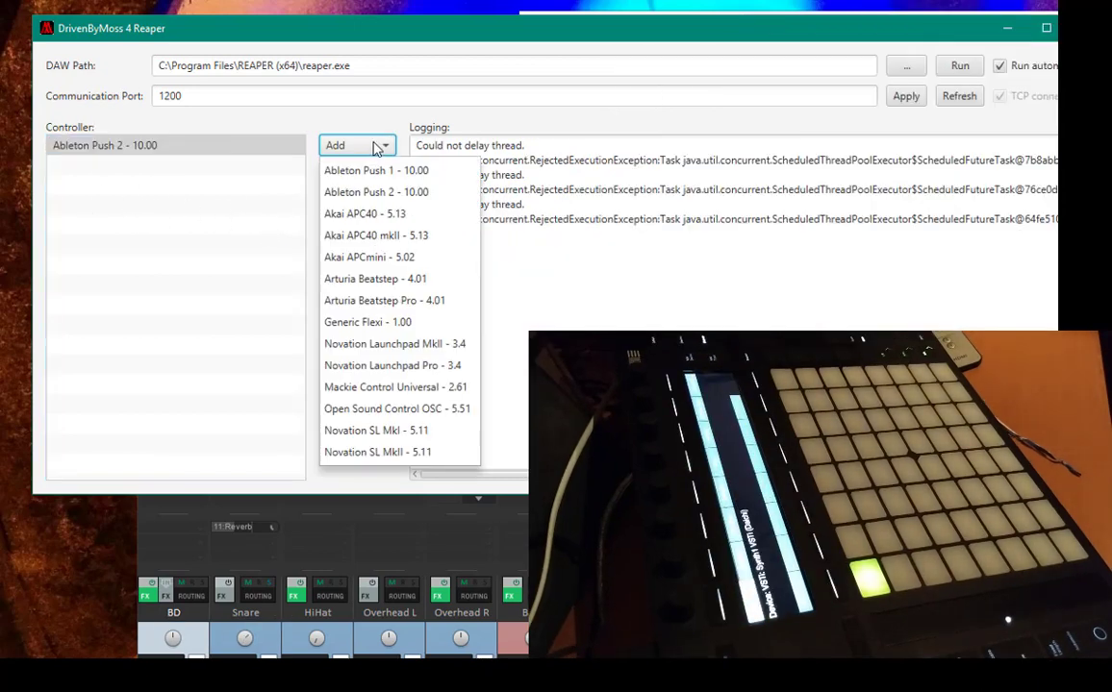